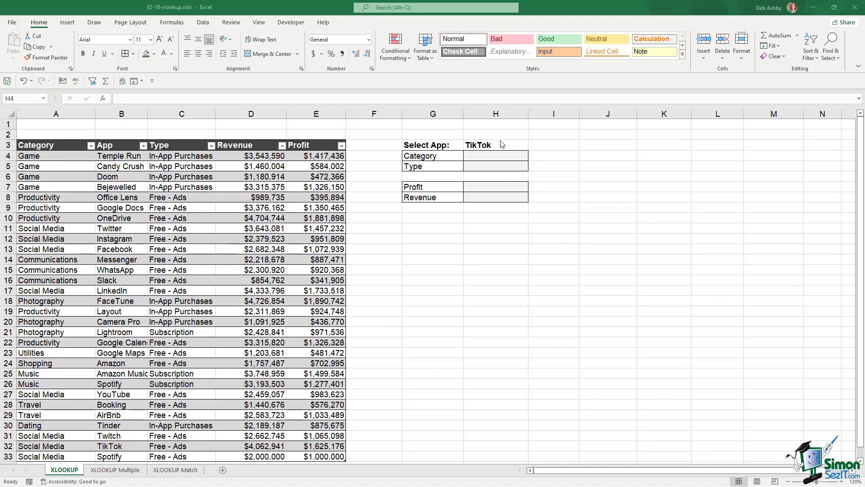
# Pick Google Docs instead of TikTok in the H3 app dropdown.
pyautogui.click(477, 146)
pyautogui.click(477, 147)
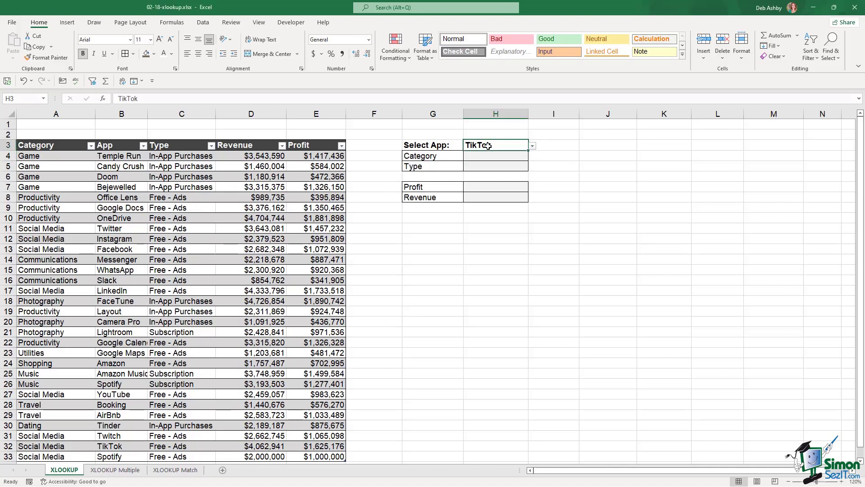
pyautogui.click(532, 147)
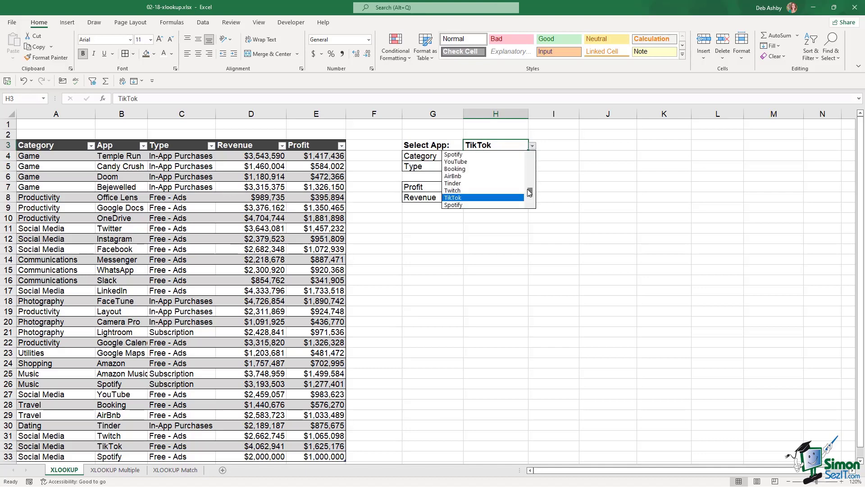
pyautogui.moveTo(530, 193); pyautogui.dragTo(530, 169)
pyautogui.click(486, 173)
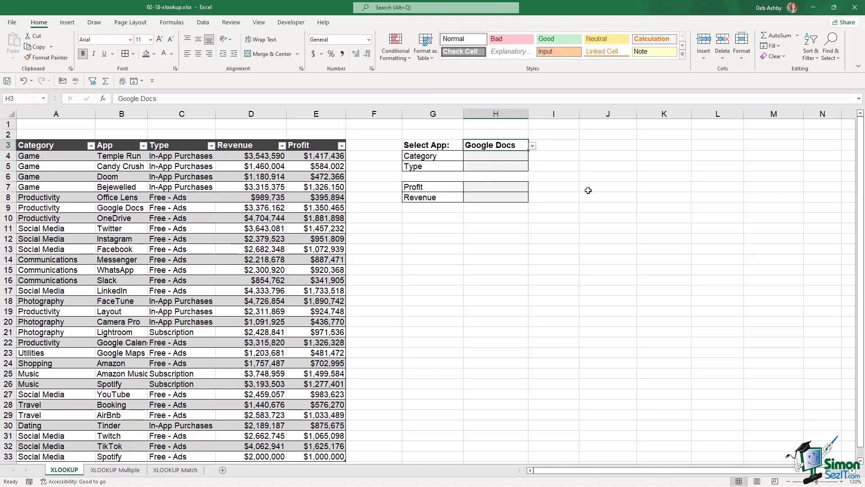
# Review the empty Category, Type, Profit and Revenue result cells and the category list A4:A10.
pyautogui.click(476, 156)
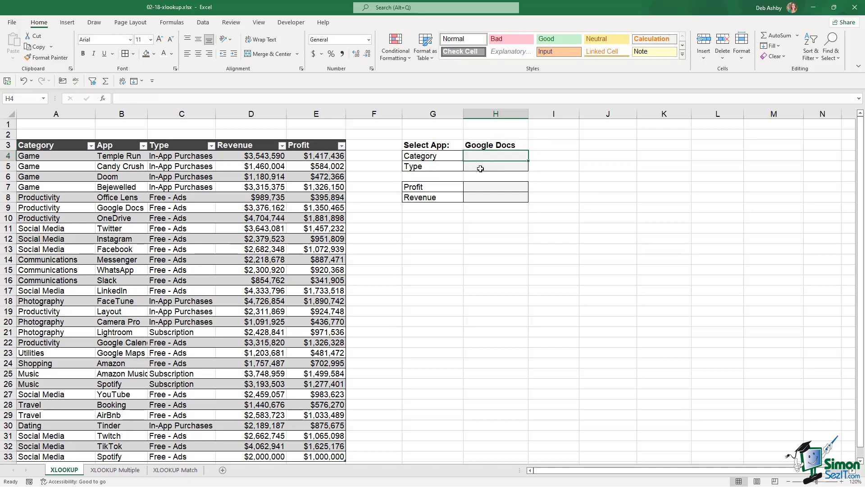
pyautogui.click(481, 167)
pyautogui.click(490, 190)
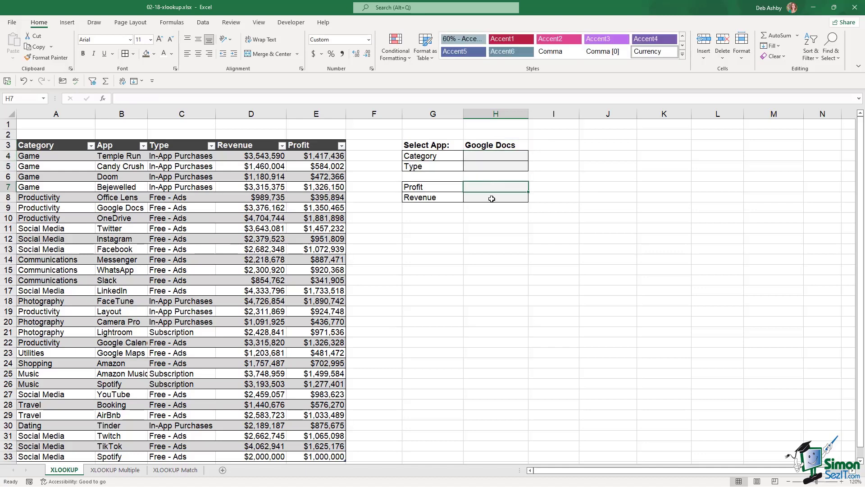
pyautogui.click(494, 198)
pyautogui.press('Up')
pyautogui.press('Up')
pyautogui.press('Up')
pyautogui.press('Up')
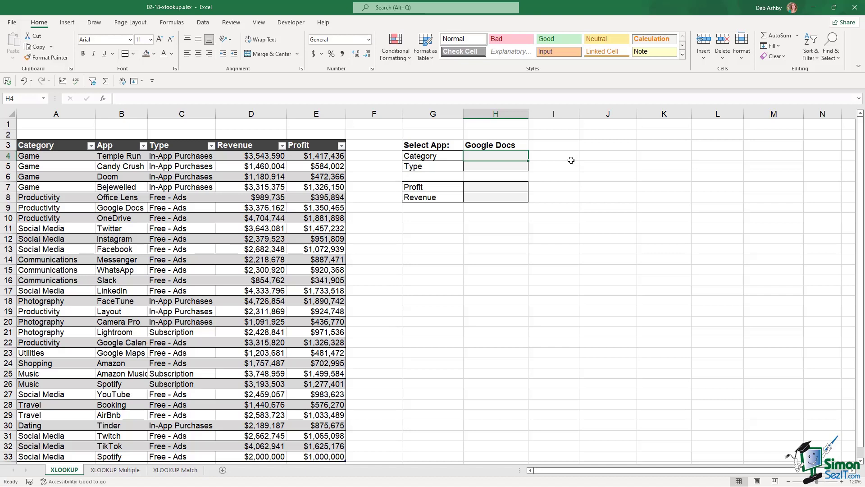
pyautogui.click(441, 156)
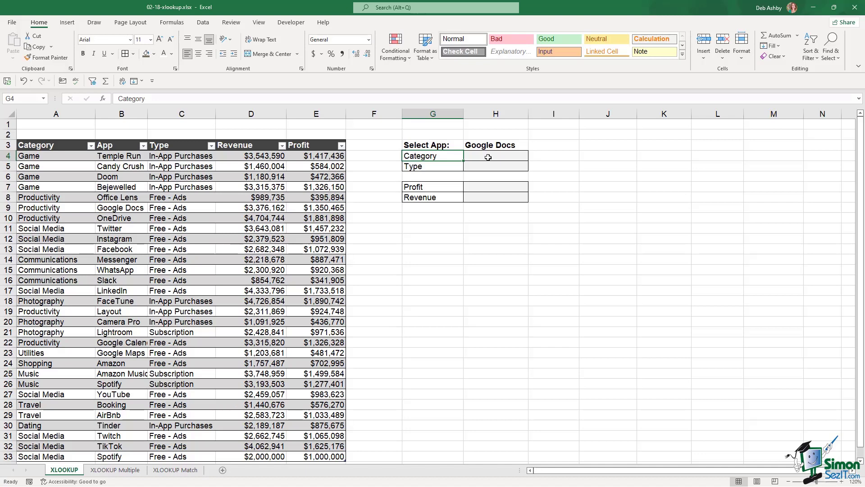
pyautogui.click(494, 145)
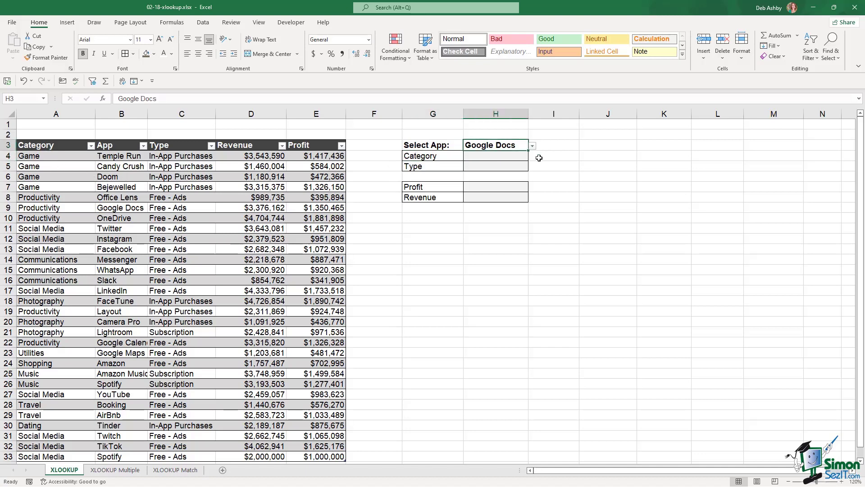
pyautogui.click(61, 159)
pyautogui.moveTo(61, 163); pyautogui.dragTo(61, 219)
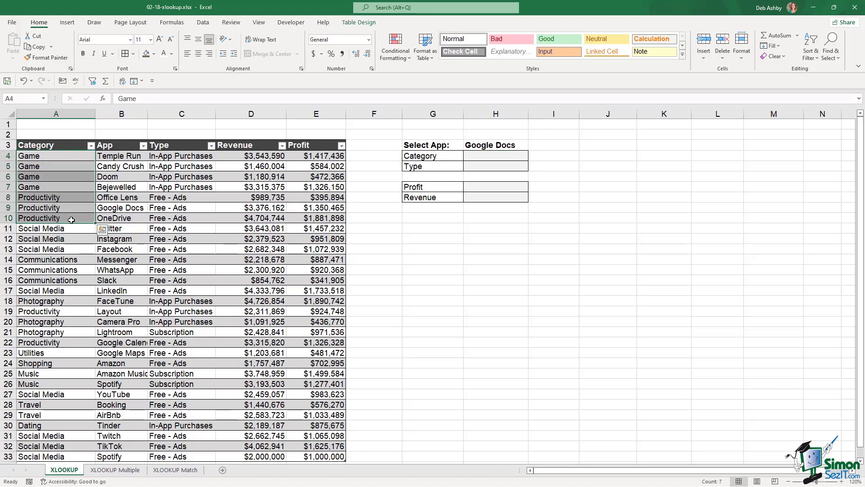
pyautogui.click(485, 158)
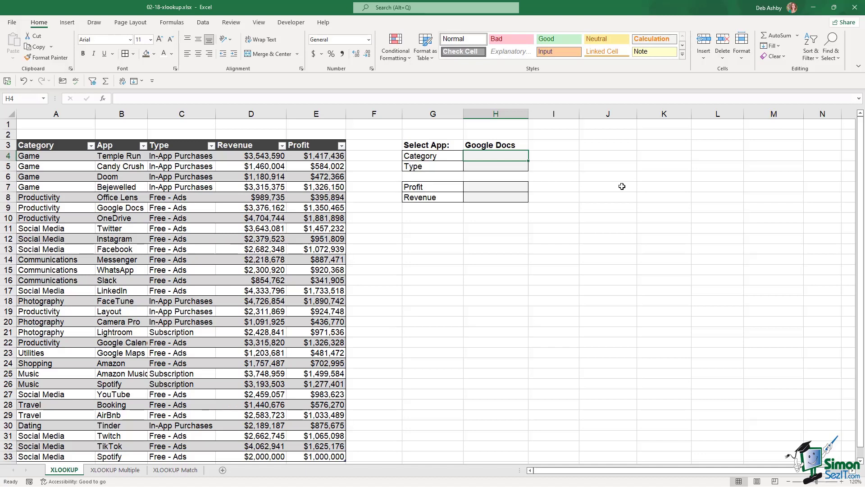
# Start an INDEX formula in H4 returning from the Apps_List Category column.
pyautogui.write('=in')
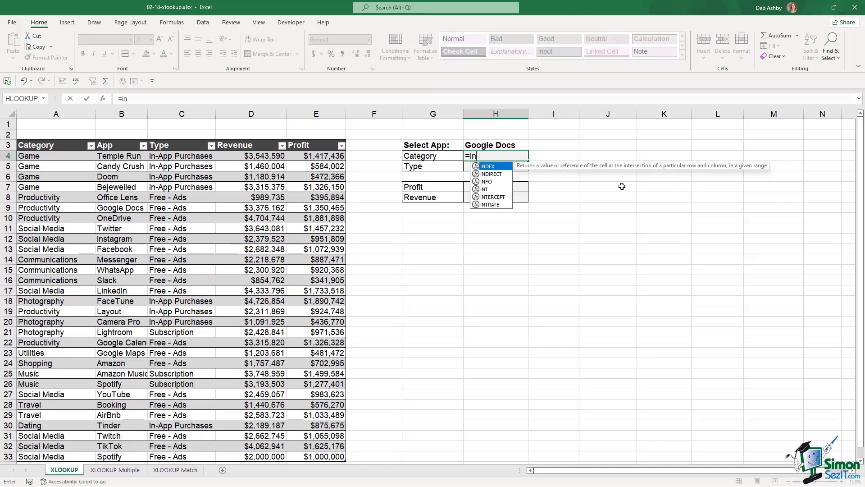
pyautogui.press('Tab')
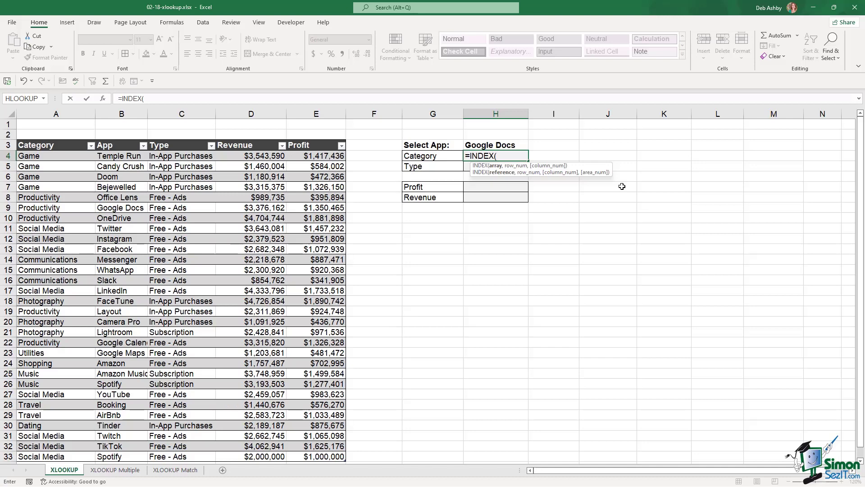
pyautogui.click(65, 156)
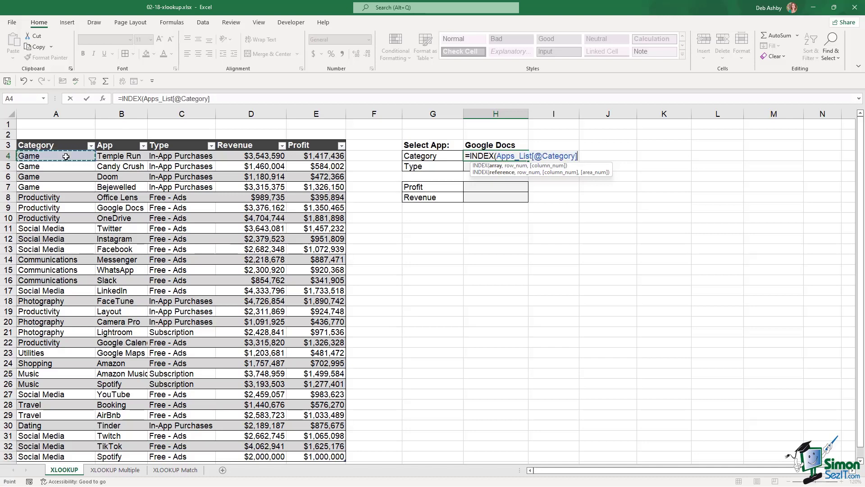
pyautogui.hotkey('ctrl', 'shift', 'Down')
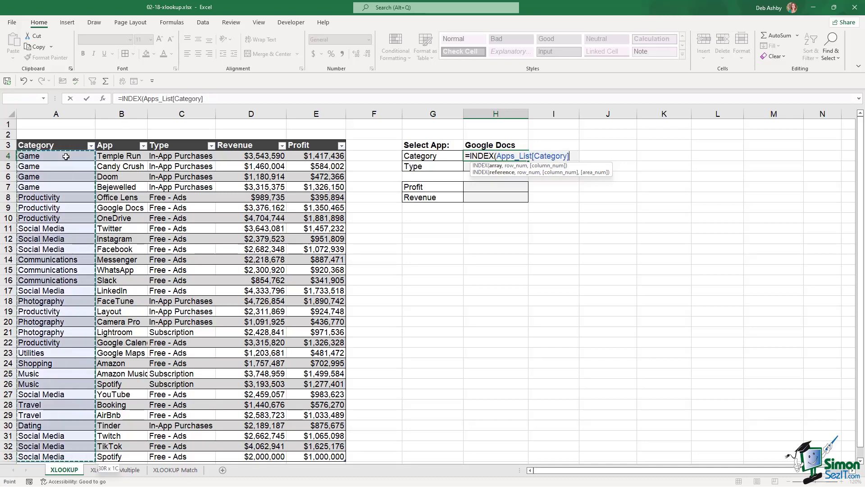
# Nest MATCH(H3, Apps_List[App], 0) and enter it, so H4 shows Productivity.
pyautogui.write(',')
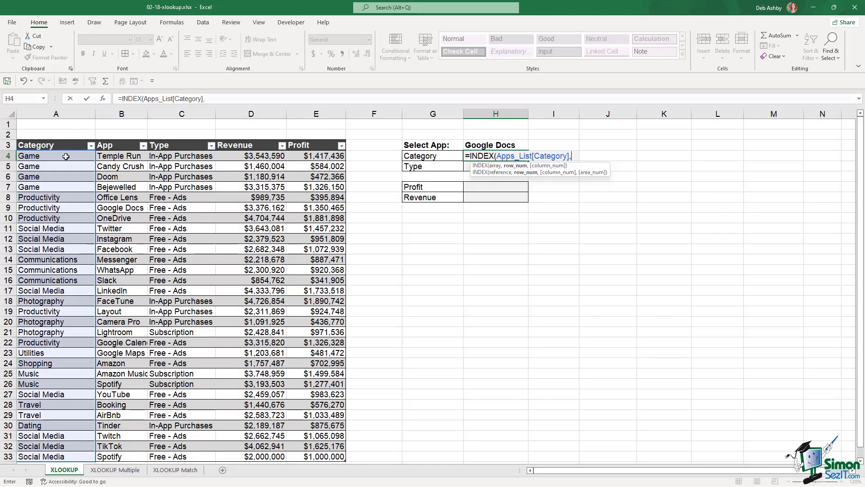
pyautogui.write('match')
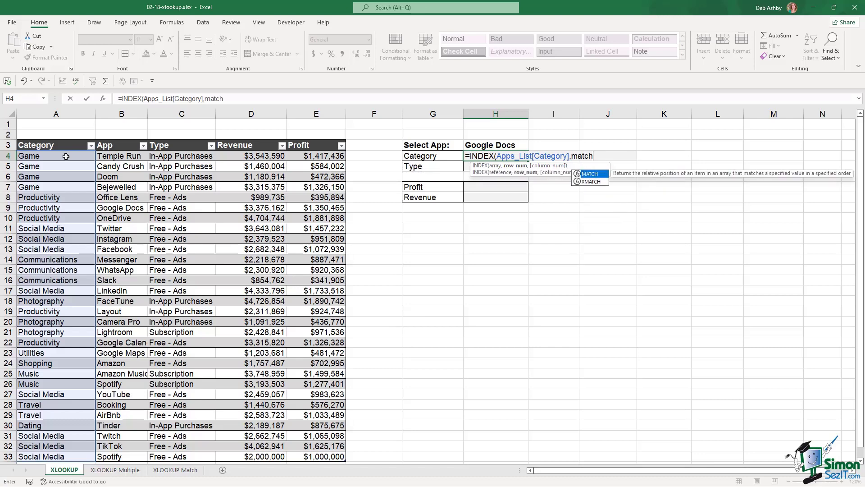
pyautogui.press('Tab')
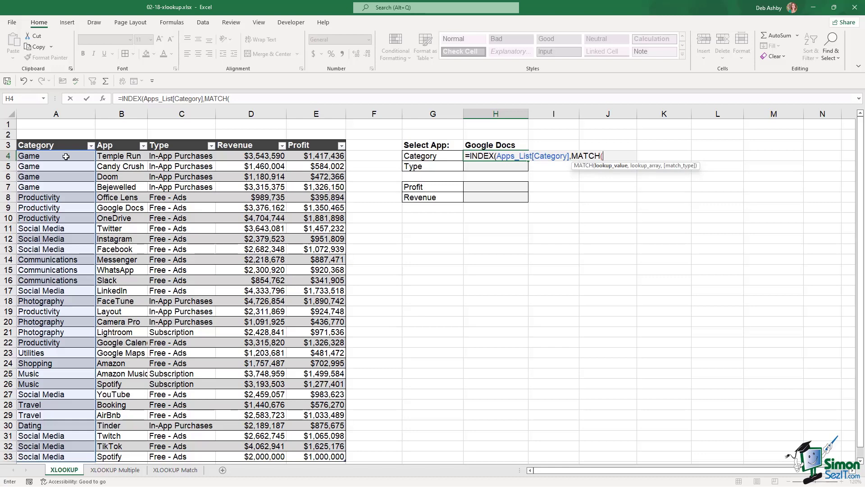
pyautogui.click(485, 146)
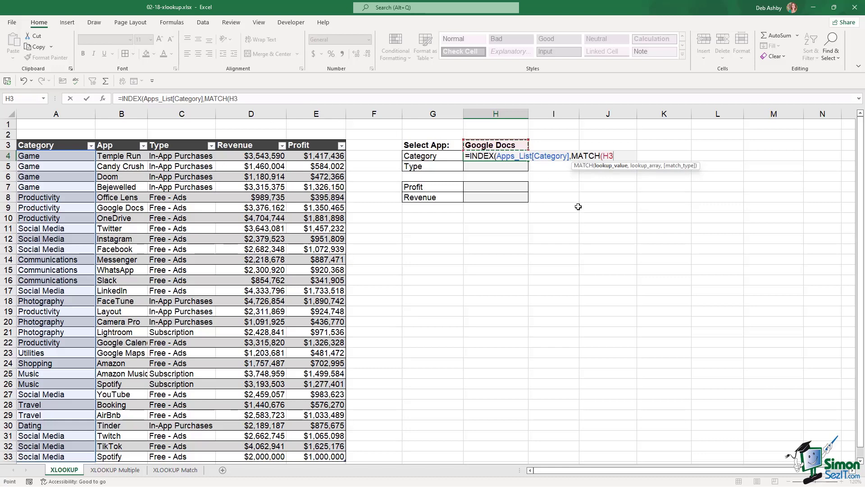
pyautogui.write(',')
pyautogui.click(124, 156)
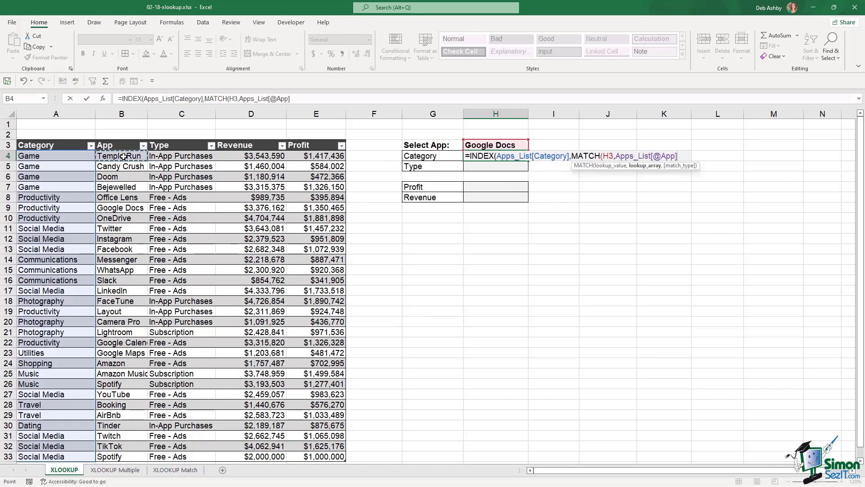
pyautogui.hotkey('ctrl', 'shift', 'Down')
pyautogui.write(',')
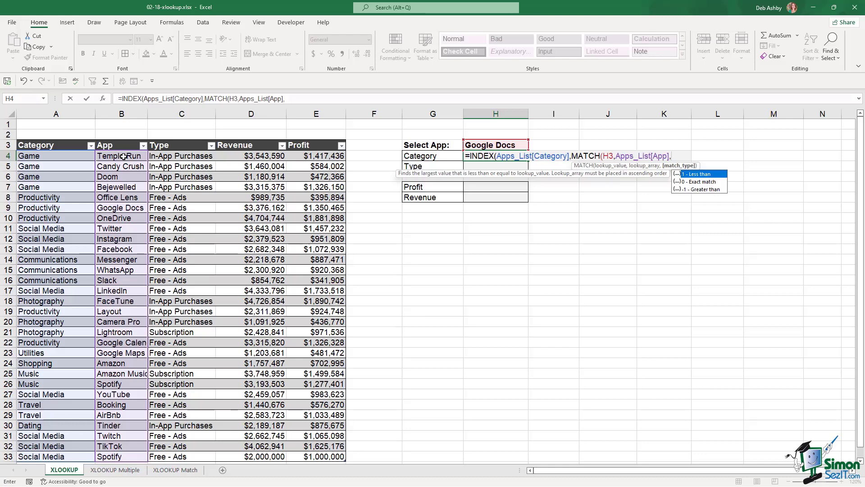
pyautogui.write('0)')
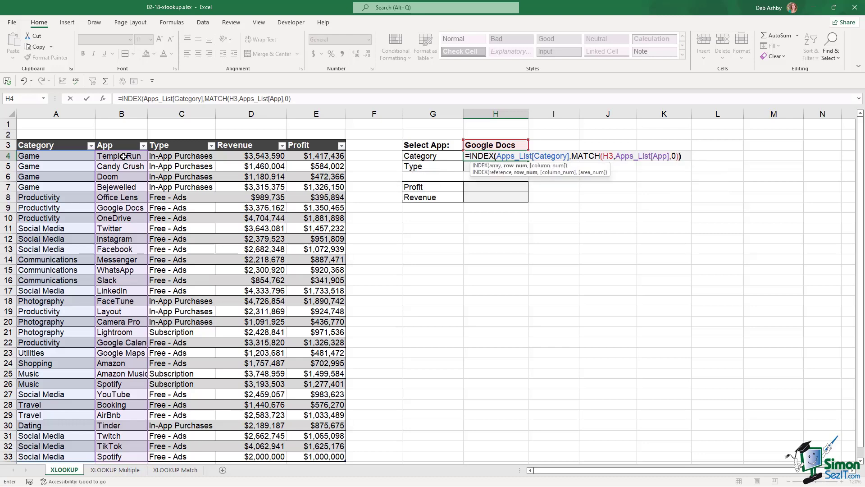
pyautogui.write(')')
pyautogui.press('Return')
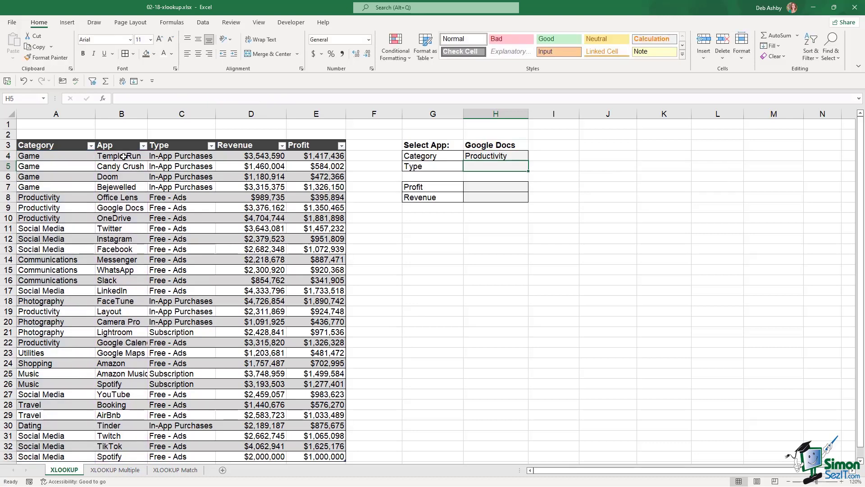
# Check the Google Docs record in row 9, then delete H4's INDEX/MATCH formula.
pyautogui.click(476, 146)
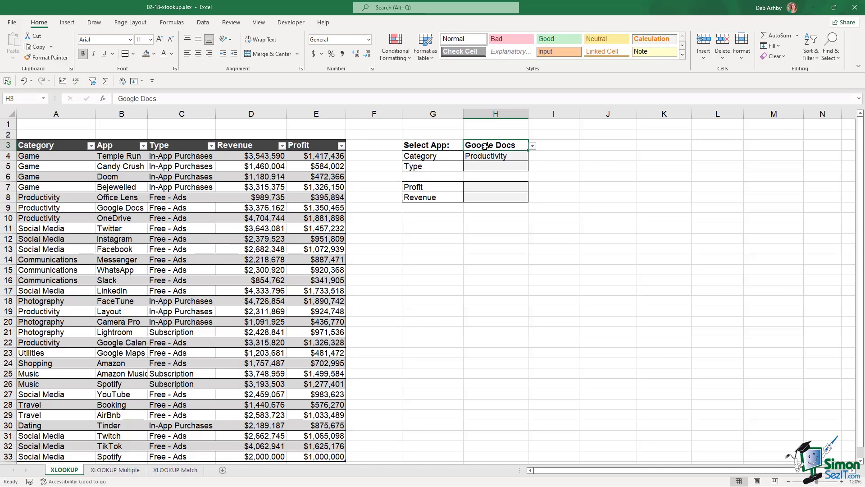
pyautogui.click(8, 207)
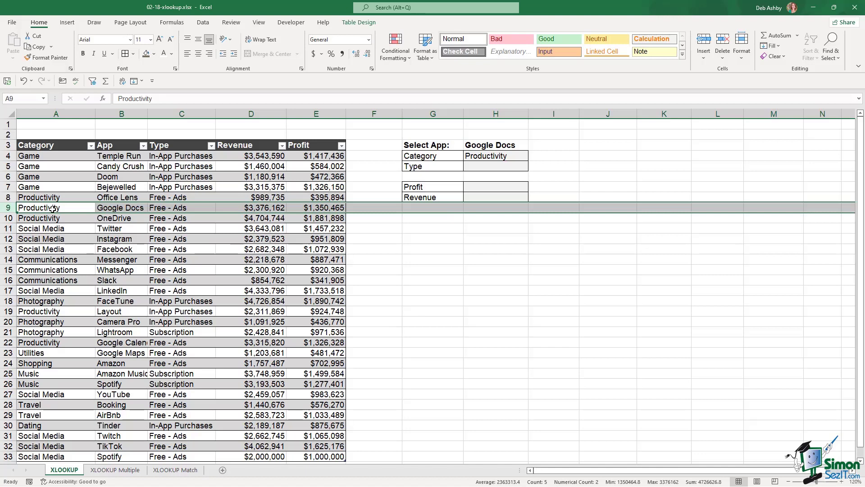
pyautogui.click(489, 157)
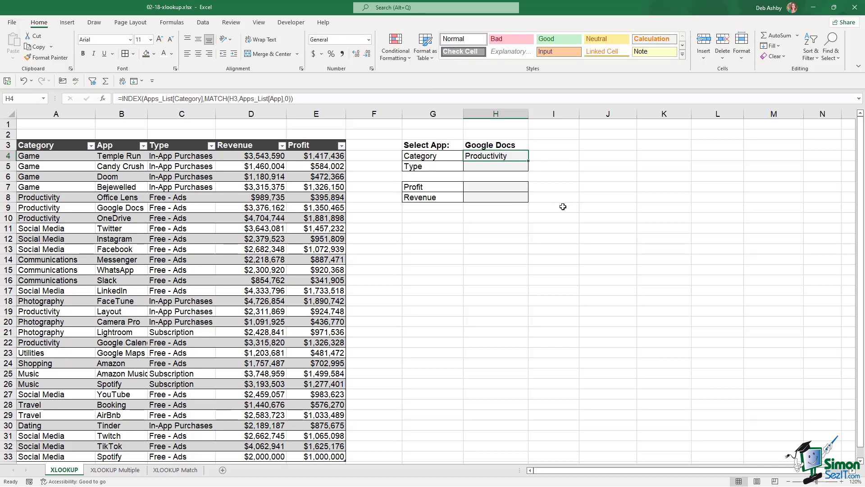
pyautogui.press('Delete')
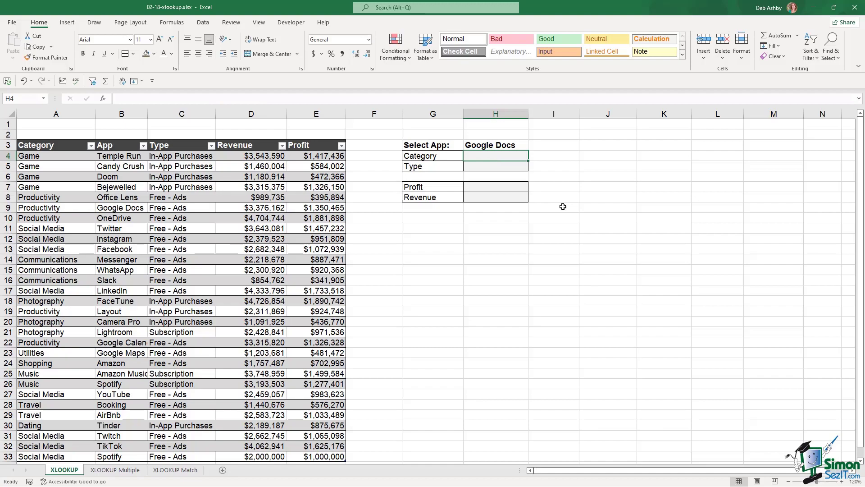
# Enter =XLOOKUP(H3, Apps_List[App], Apps_List[Category]) in H4 to return Productivity.
pyautogui.write('=XLOOKUP')
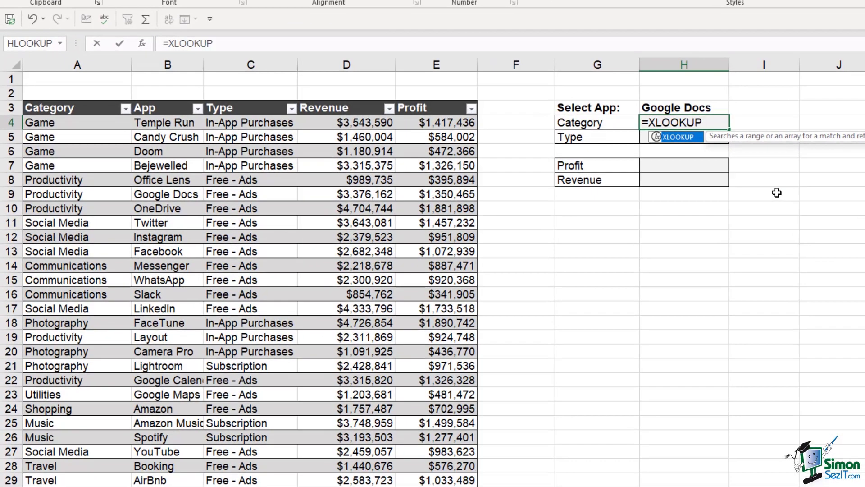
pyautogui.write('(')
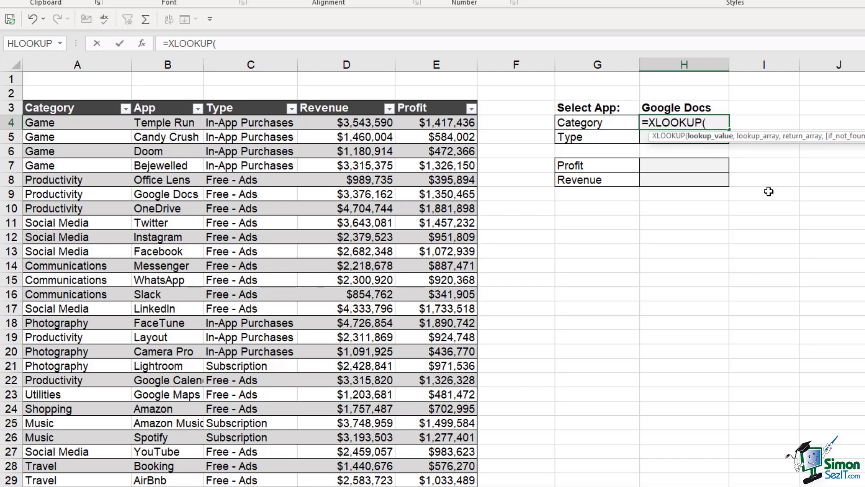
pyautogui.click(685, 111)
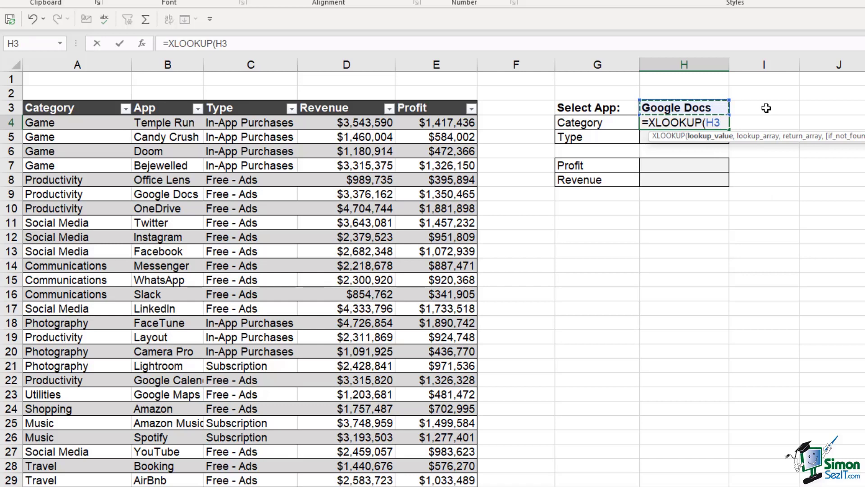
pyautogui.write(',')
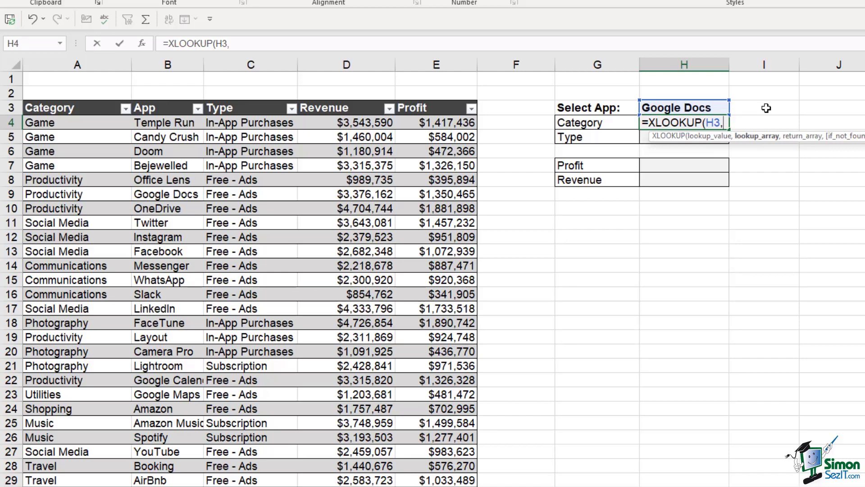
pyautogui.click(163, 122)
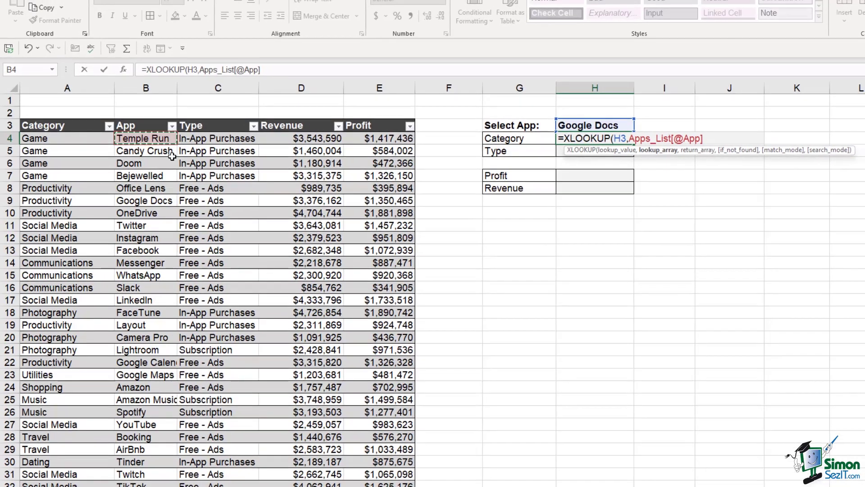
pyautogui.hotkey('ctrl', 'shift', 'Down')
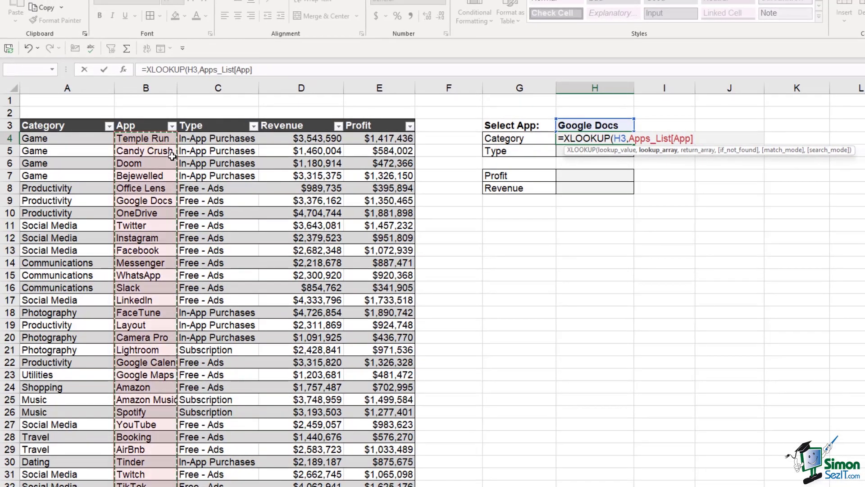
pyautogui.write(',')
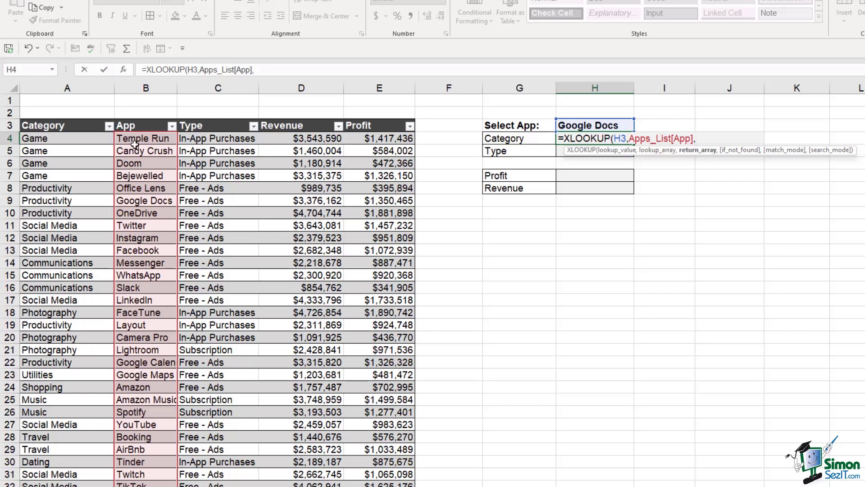
pyautogui.click(67, 141)
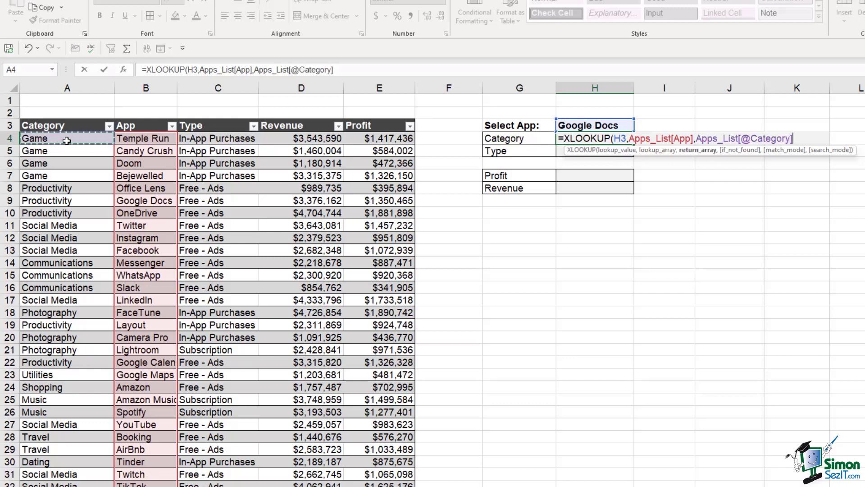
pyautogui.hotkey('ctrl', 'space')
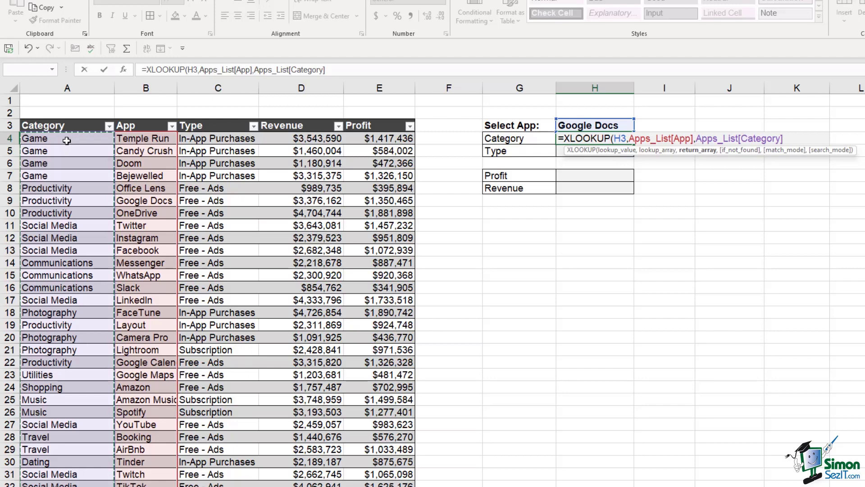
pyautogui.write(')')
pyautogui.press('Return')
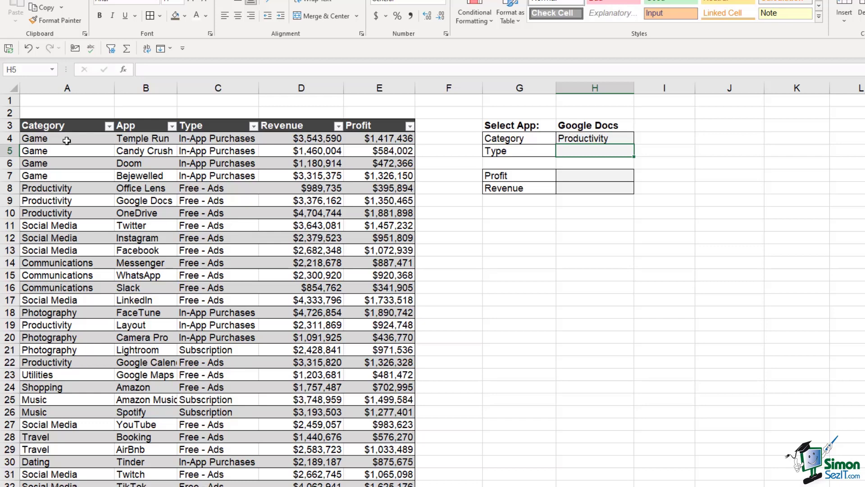
# Begin an XLOOKUP in H5 matching H3 against the App column and returning the Type column.
pyautogui.write('=')
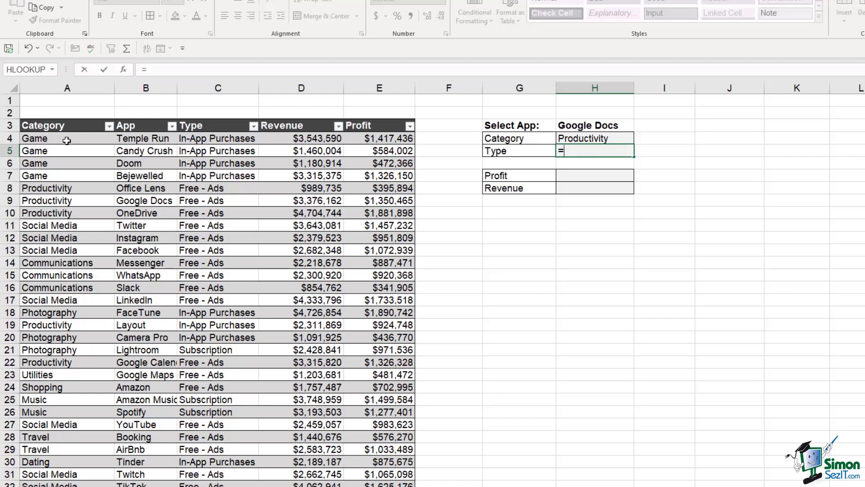
pyautogui.write('XLOOKU')
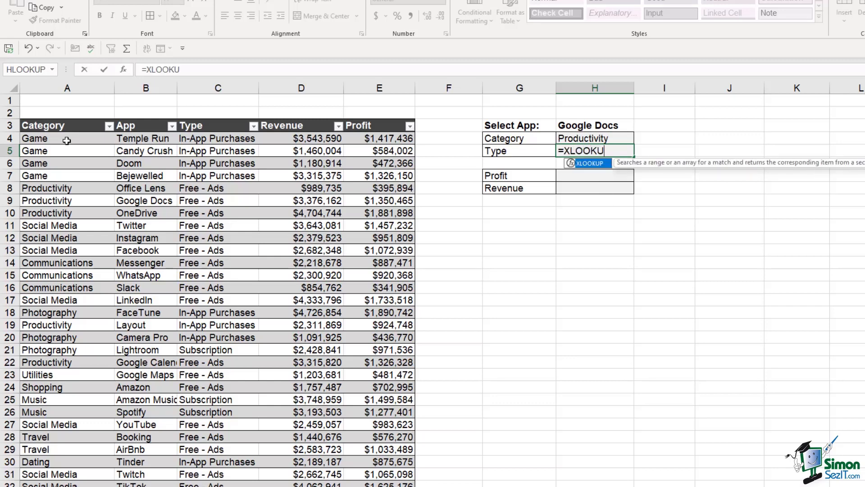
pyautogui.write('P(')
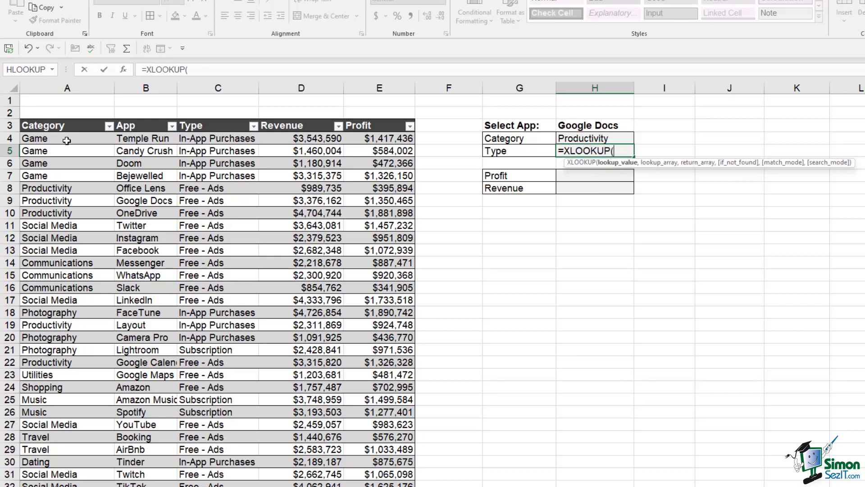
pyautogui.click(591, 124)
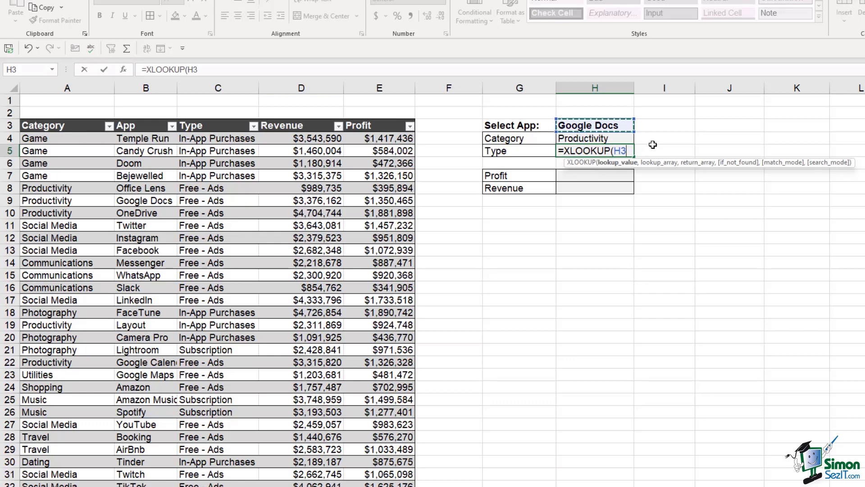
pyautogui.write(',')
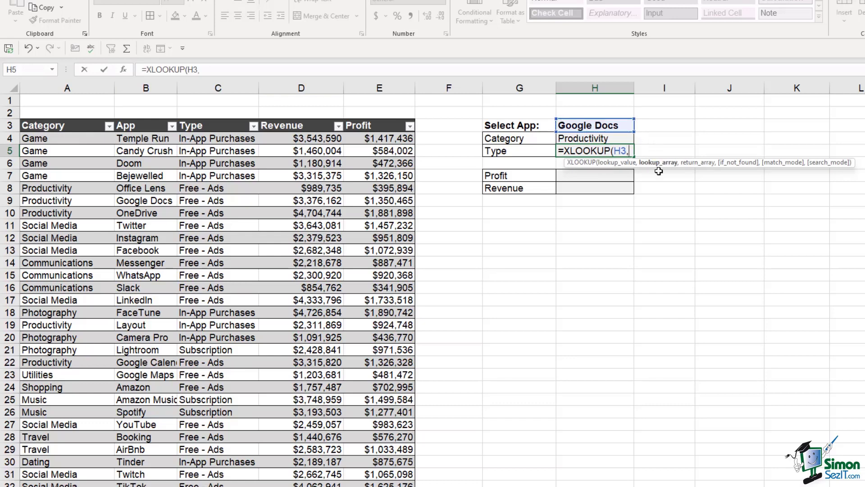
pyautogui.click(141, 139)
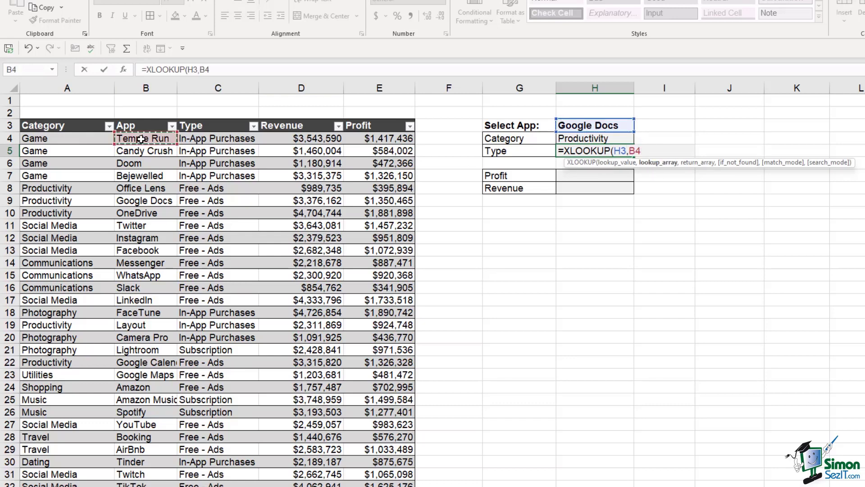
pyautogui.hotkey('ctrl', 'shift', 'Down')
pyautogui.write(',')
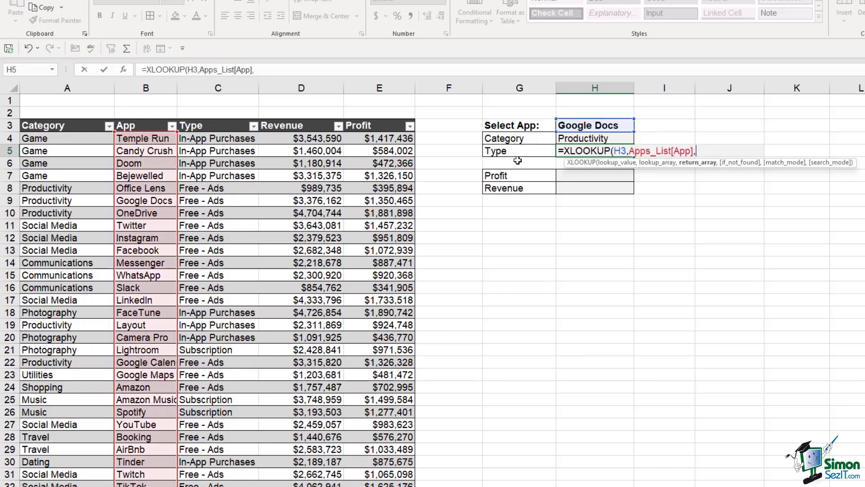
pyautogui.click(235, 140)
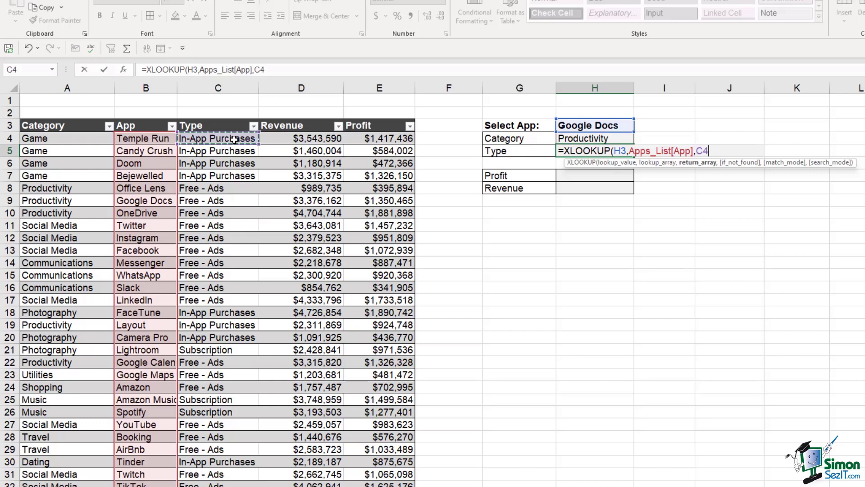
pyautogui.hotkey('ctrl', 'shift', 'Down')
pyautogui.write(',')
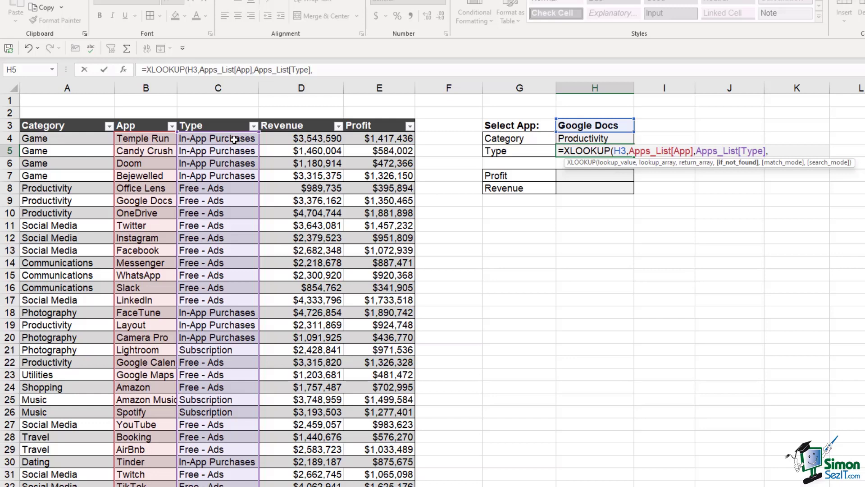
# Add a "Not Found" fallback and exact match mode 0 after previewing the other match modes.
pyautogui.write('"N')
pyautogui.write('ot Fpi')
pyautogui.press('BackSpace')
pyautogui.press('BackSpace')
pyautogui.write('ound",')
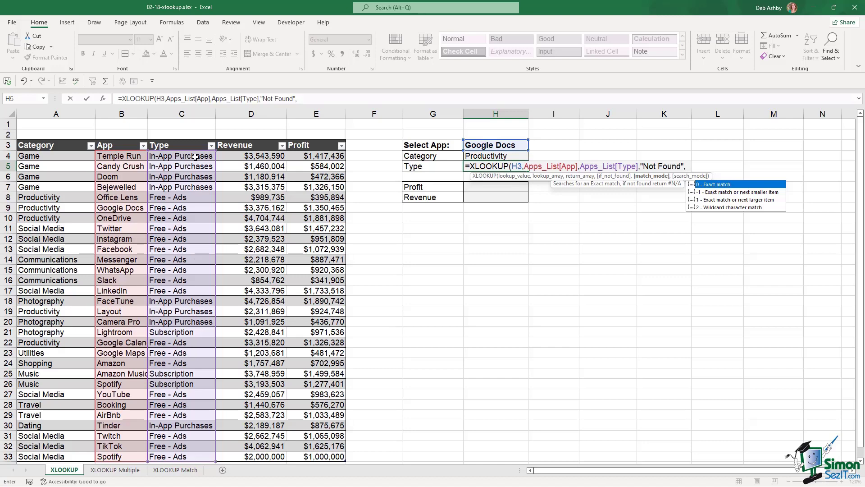
pyautogui.press('Down')
pyautogui.press('Down')
pyautogui.press('Down')
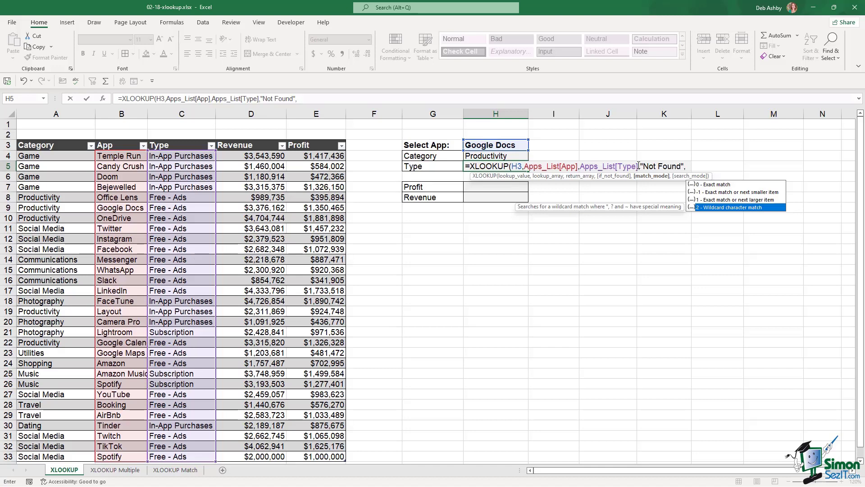
pyautogui.press('Up')
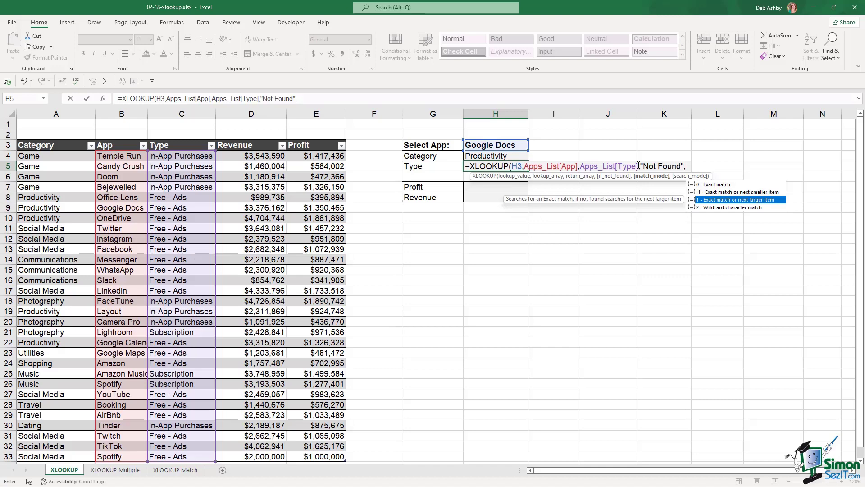
pyautogui.press('Up')
pyautogui.press('Down')
pyautogui.press('Up')
pyautogui.press('Up')
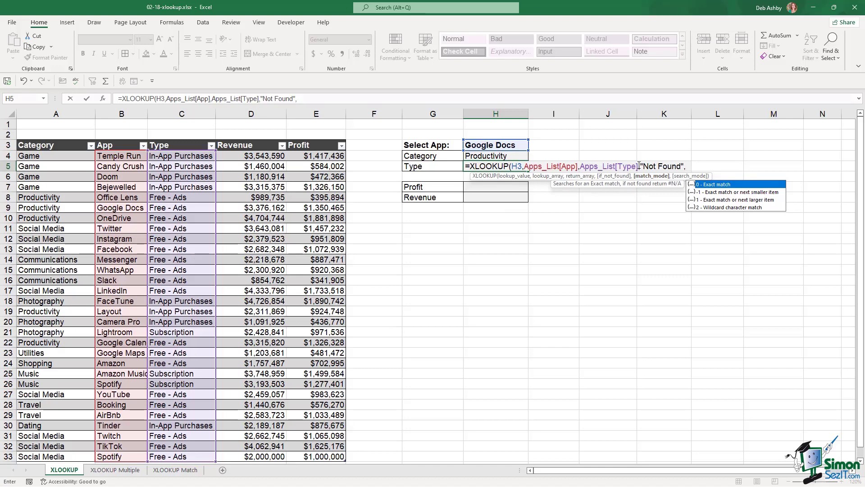
pyautogui.write('0')
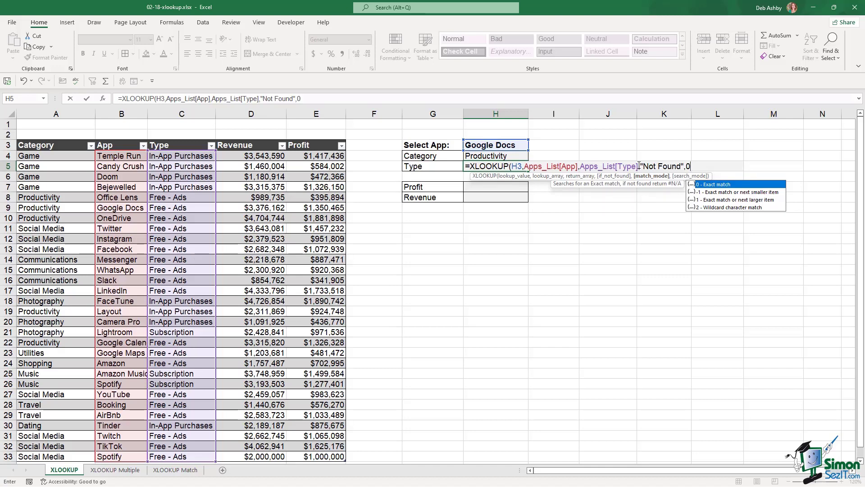
pyautogui.write(',')
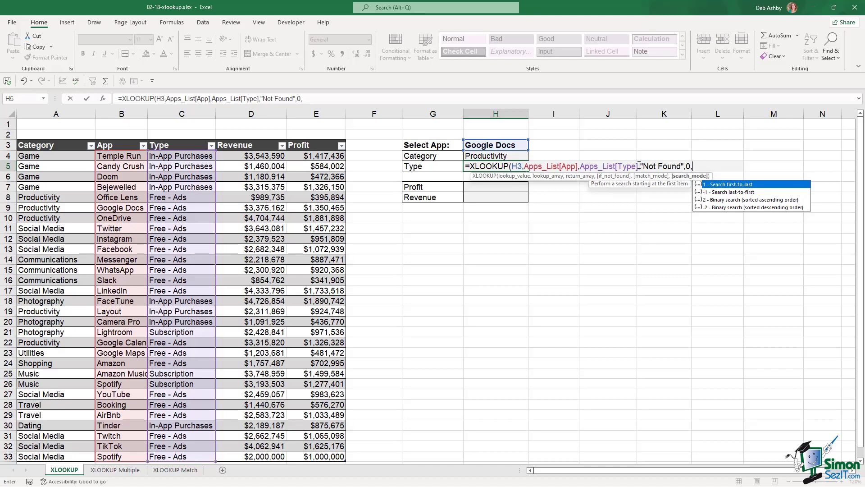
# Add search mode 1, commit the Type lookup, and confirm H5 shows Free - Ads.
pyautogui.write('1)')
pyautogui.press('Return')
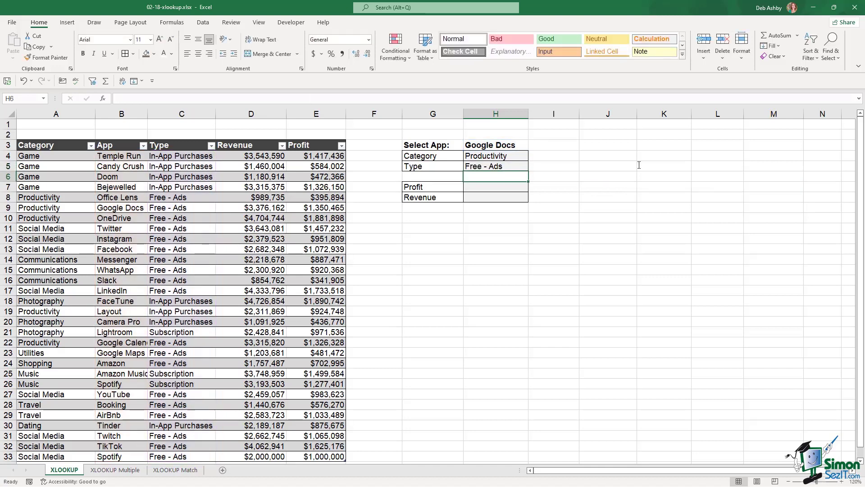
pyautogui.click(507, 167)
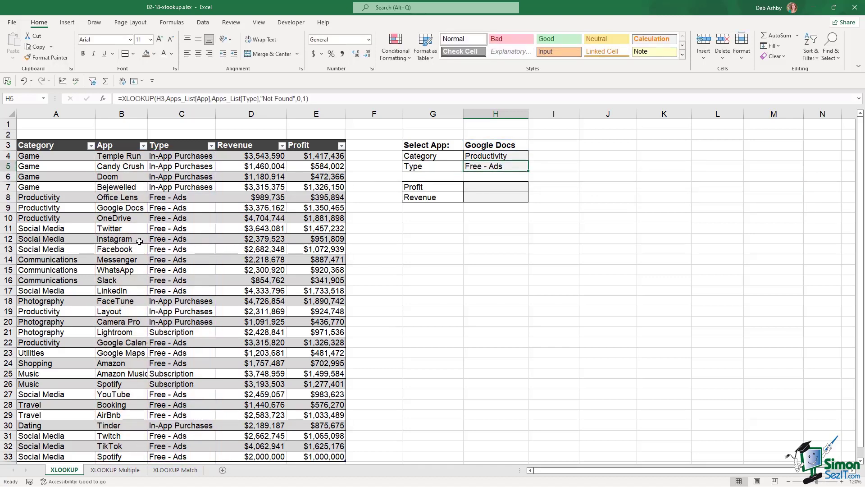
# In H7, write an XLOOKUP of H3 against Apps_List[App] returning Apps_List[Profit].
pyautogui.click(7, 207)
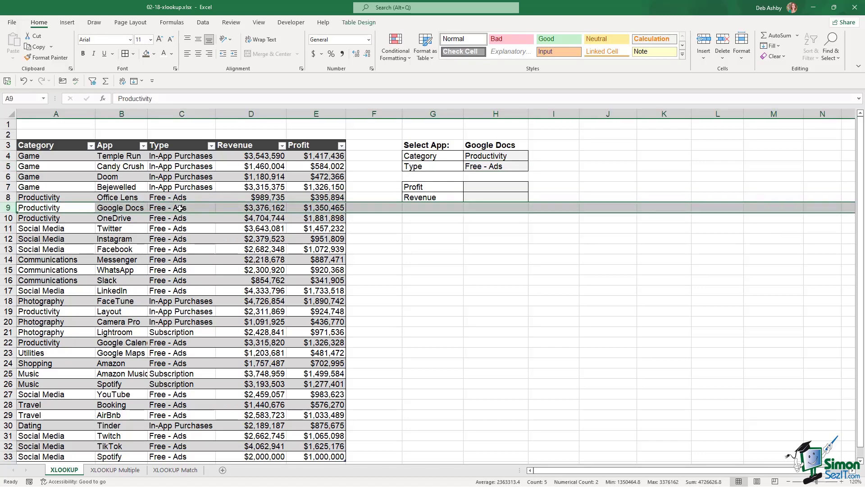
pyautogui.click(480, 187)
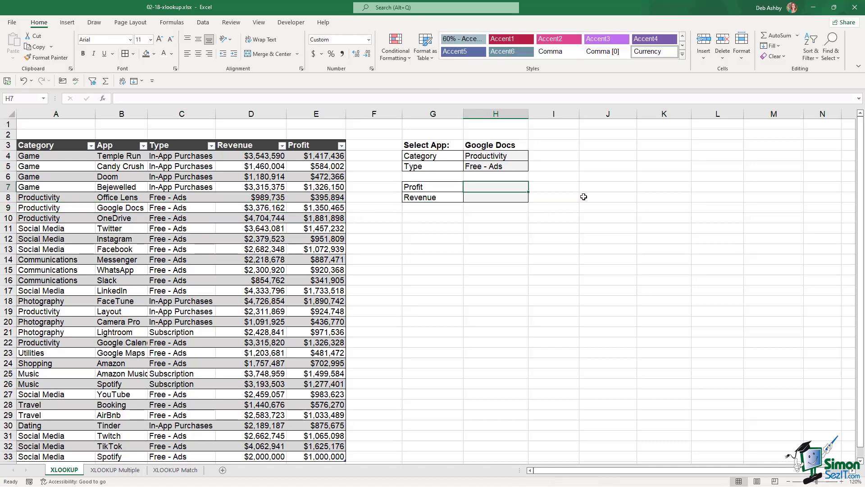
pyautogui.write('=XLOO')
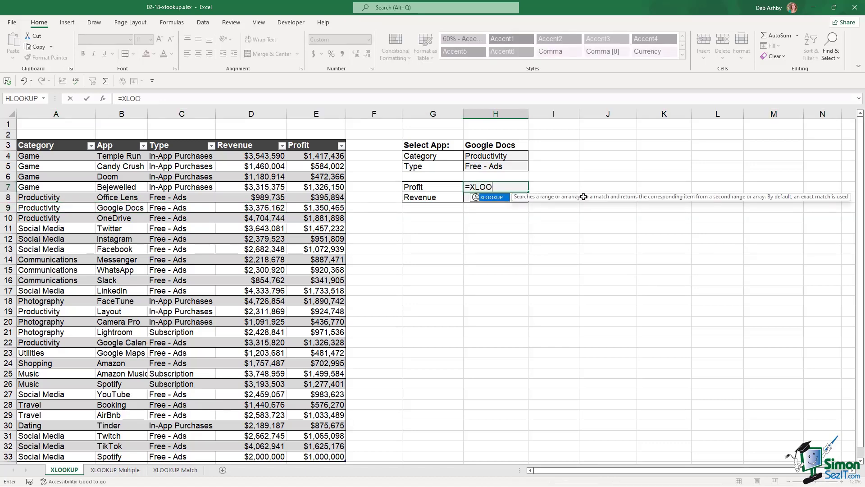
pyautogui.write('KUP(')
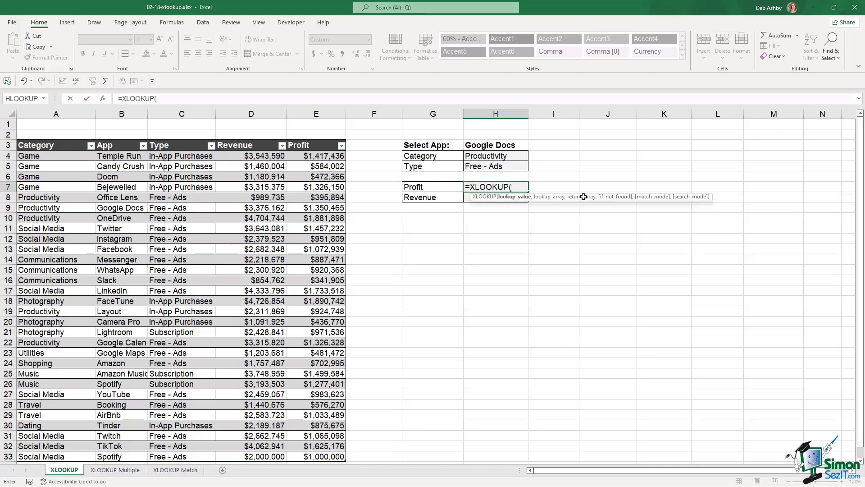
pyautogui.click(512, 146)
pyautogui.write(',')
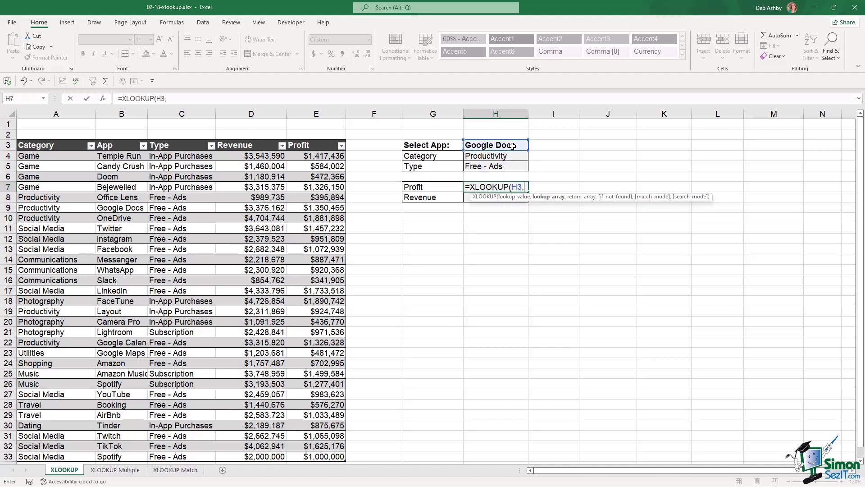
pyautogui.click(135, 156)
pyautogui.hotkey('ctrl', 'shift', 'Down')
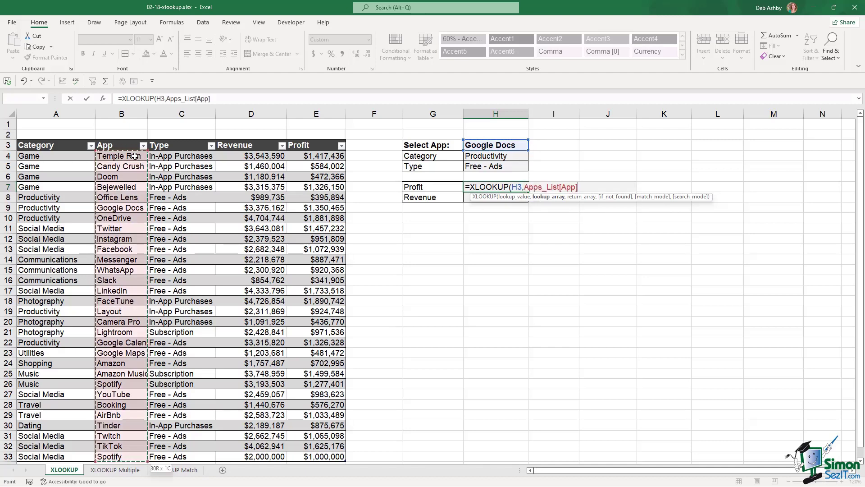
pyautogui.write(',')
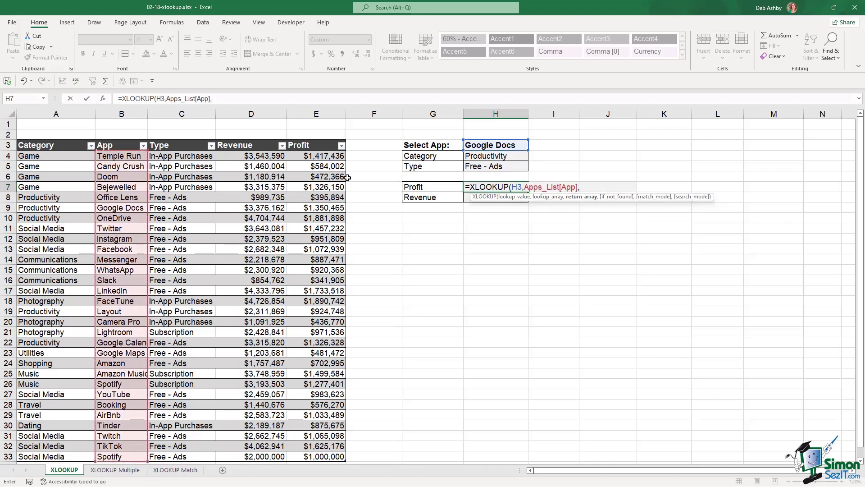
pyautogui.click(318, 155)
pyautogui.hotkey('ctrl', 'shift', 'Down')
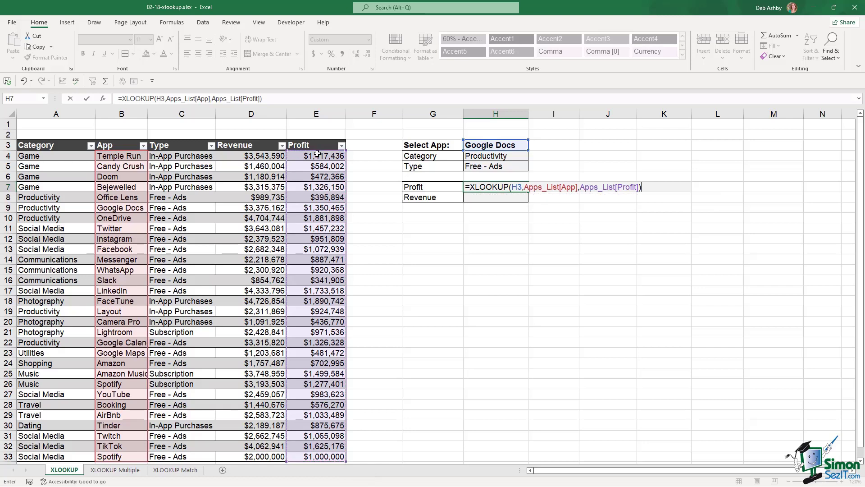
pyautogui.press('Return')
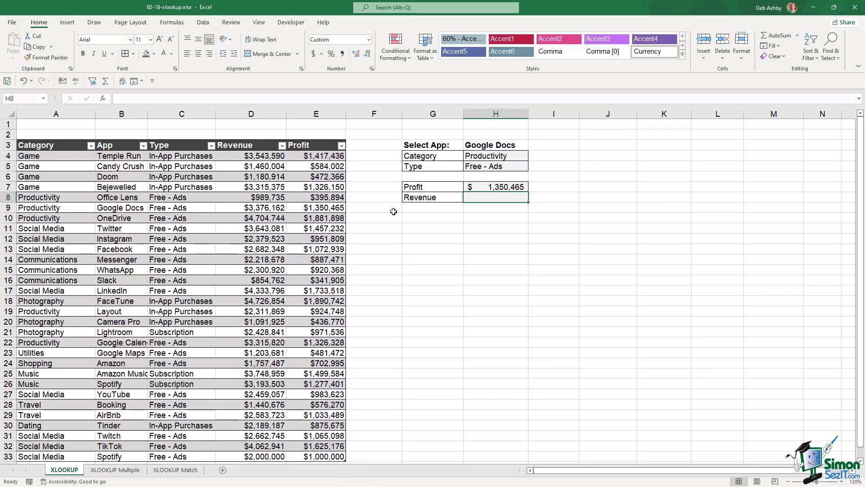
# In H8, enter an XLOOKUP of H3 against the App column returning Revenue, giving $3,376,162.
pyautogui.write('=xlo')
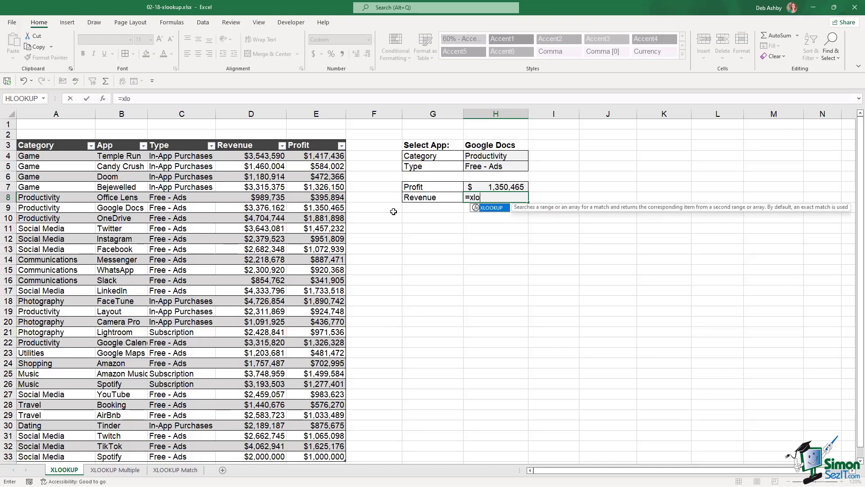
pyautogui.write('ok')
pyautogui.press('Tab')
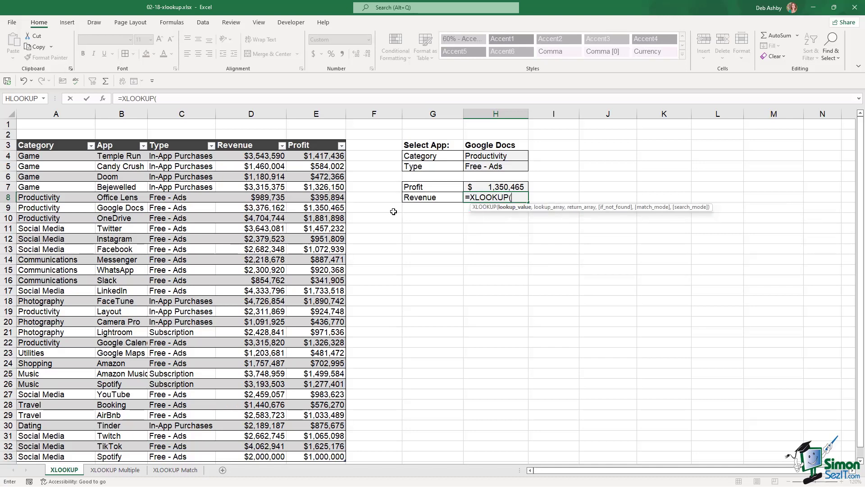
pyautogui.click(501, 148)
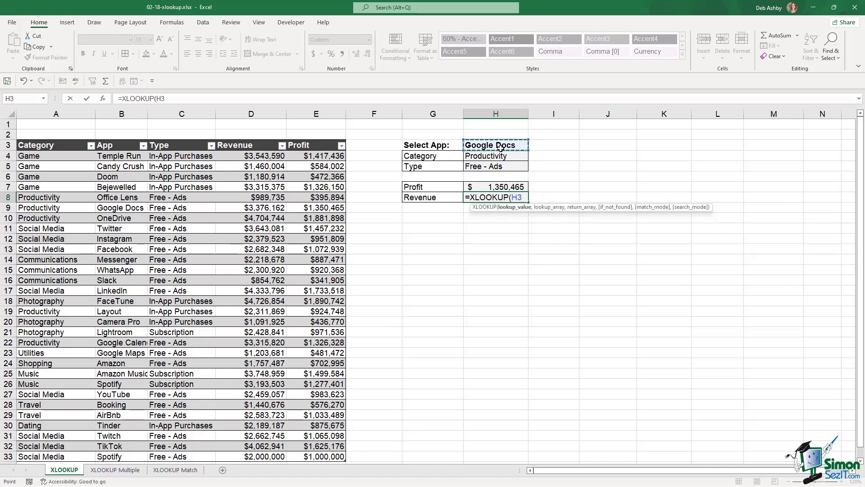
pyautogui.write(',')
pyautogui.click(125, 157)
pyautogui.hotkey('ctrl', 'shift', 'Down')
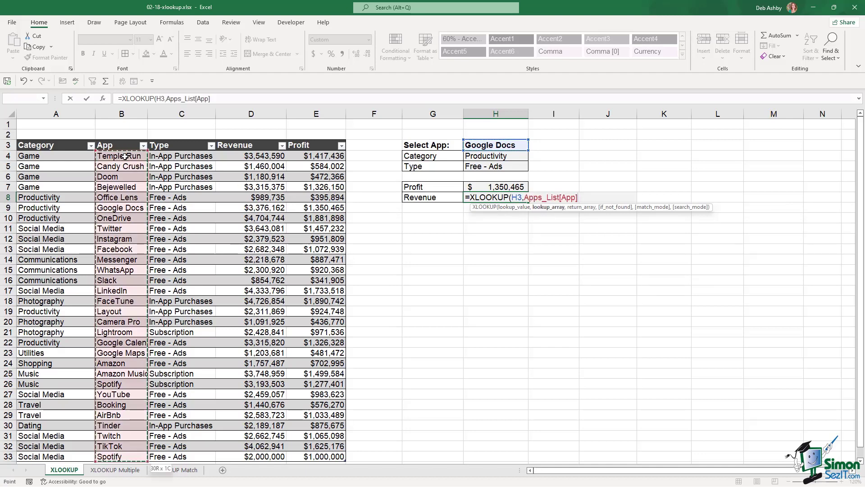
pyautogui.write(',')
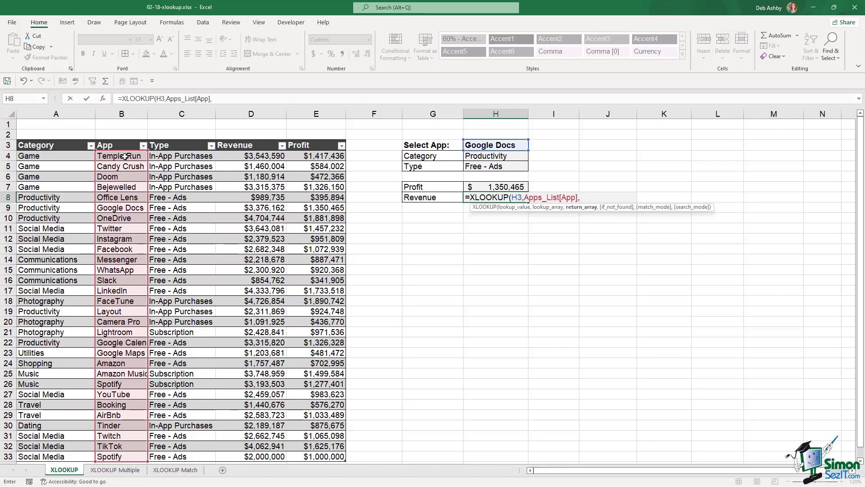
pyautogui.click(262, 156)
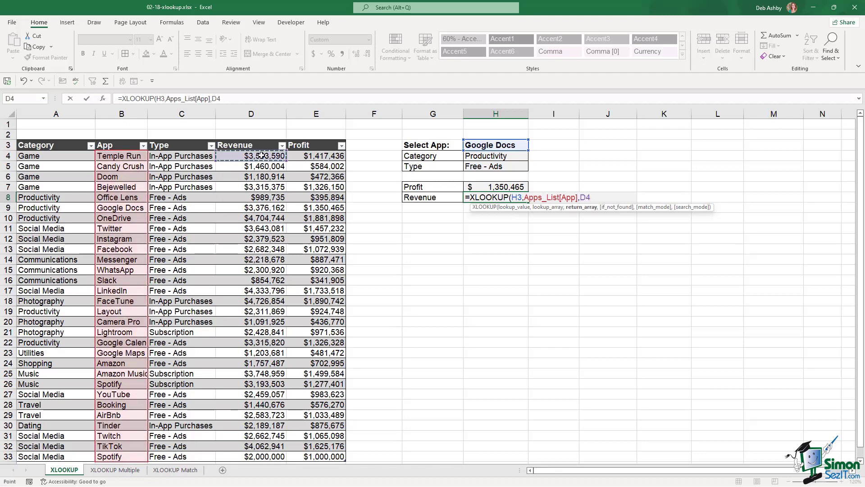
pyautogui.hotkey('ctrl', 'shift', 'Down')
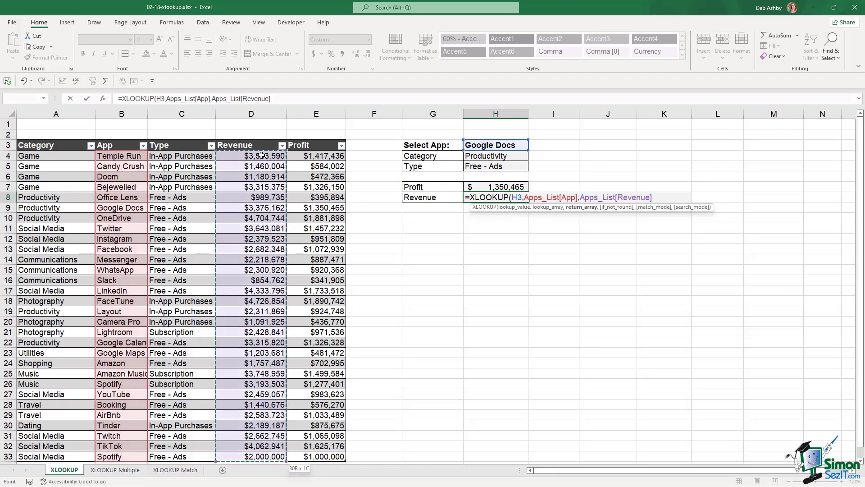
pyautogui.write(')')
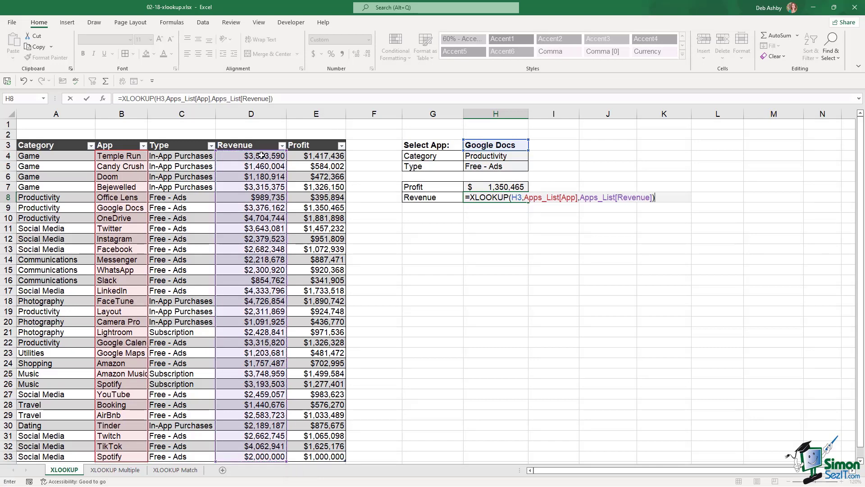
pyautogui.press('Return')
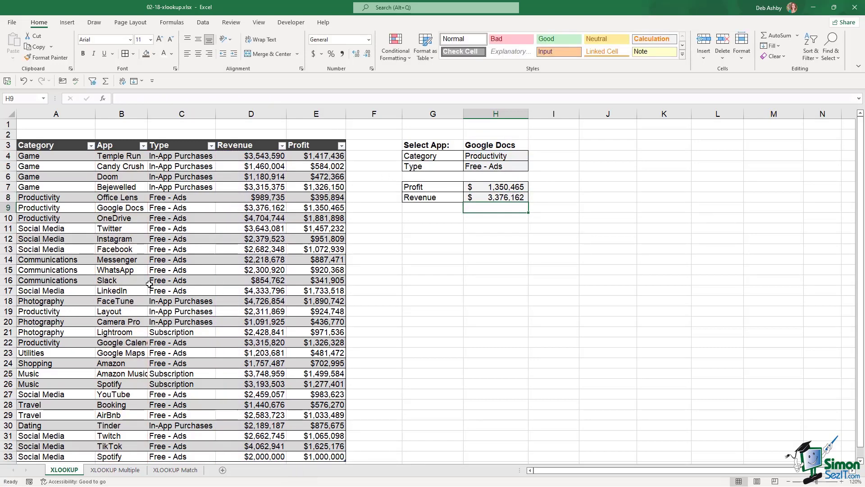
pyautogui.click(8, 207)
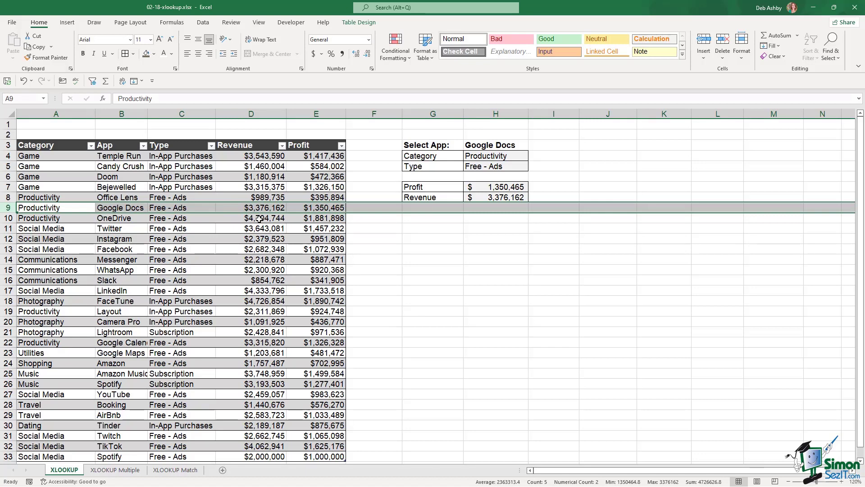
pyautogui.click(505, 144)
# Switch the chosen app to Twitter, check H4's formula, then go to the XLOOKUP Multiple sheet.
pyautogui.click(532, 147)
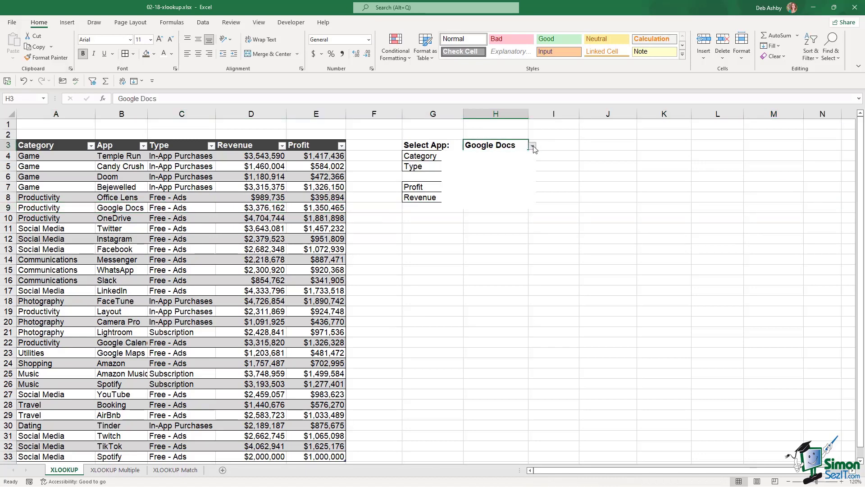
pyautogui.click(474, 168)
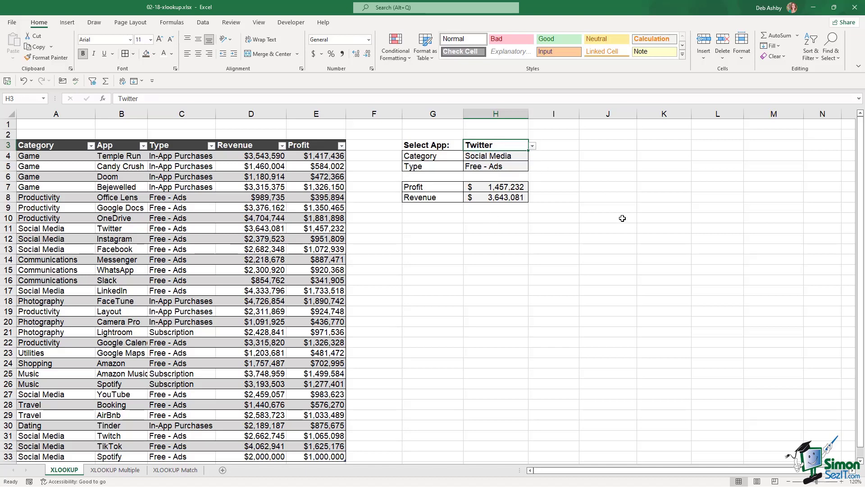
pyautogui.click(251, 197)
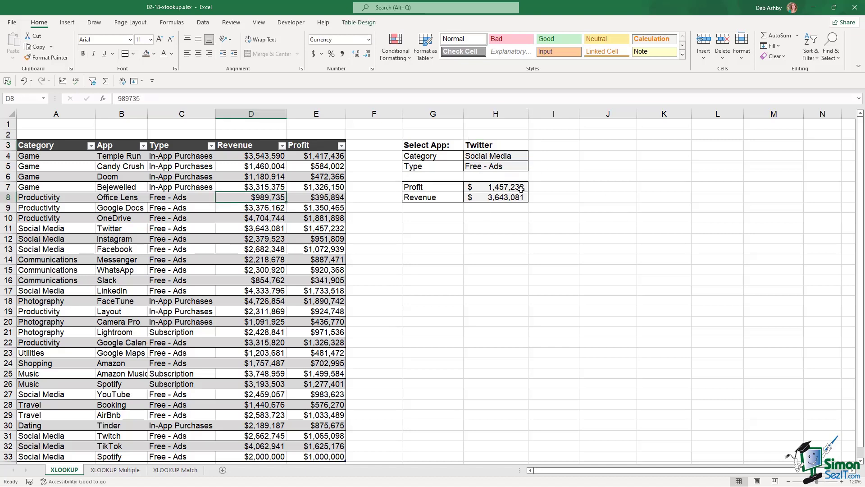
pyautogui.click(499, 155)
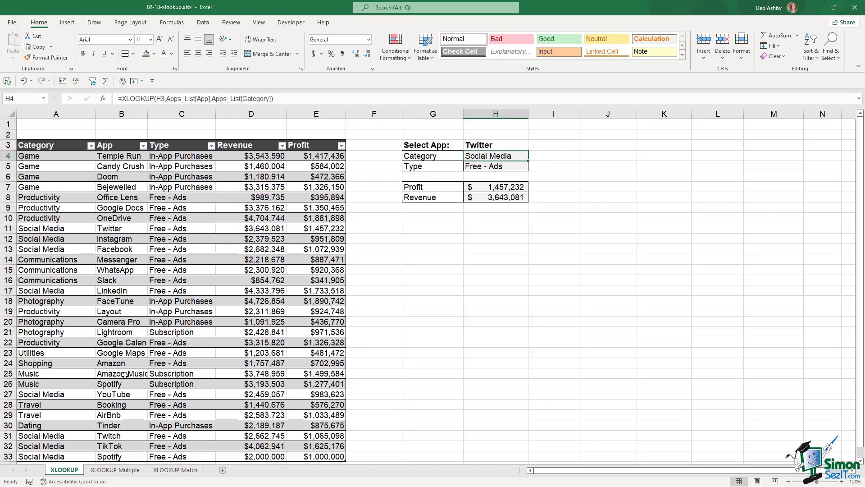
pyautogui.click(118, 471)
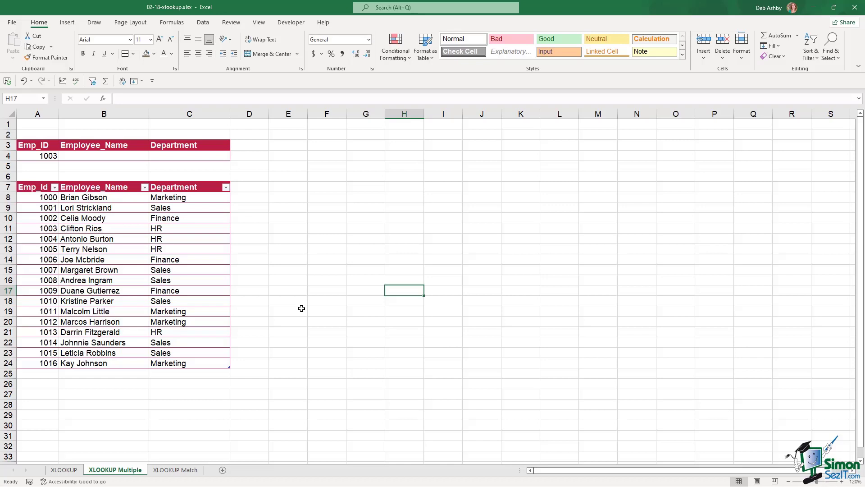
# Review employee 1003 in the staff table and the empty B4:C4 result cells.
pyautogui.click(100, 227)
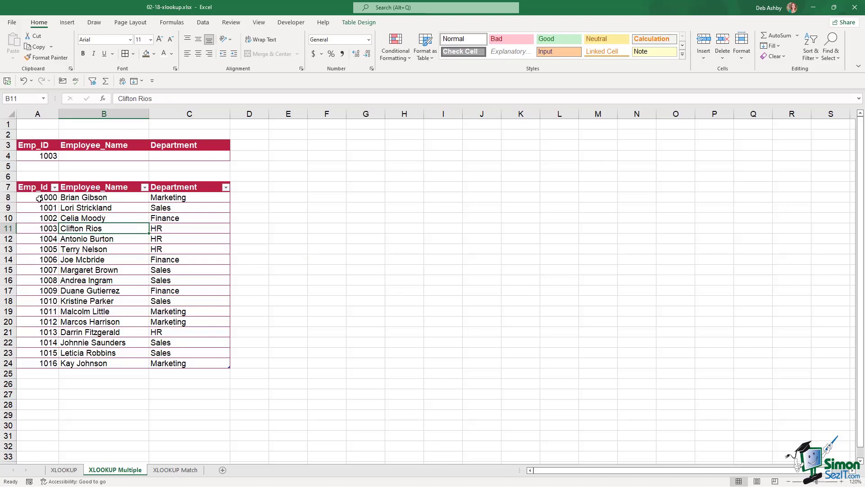
pyautogui.click(39, 198)
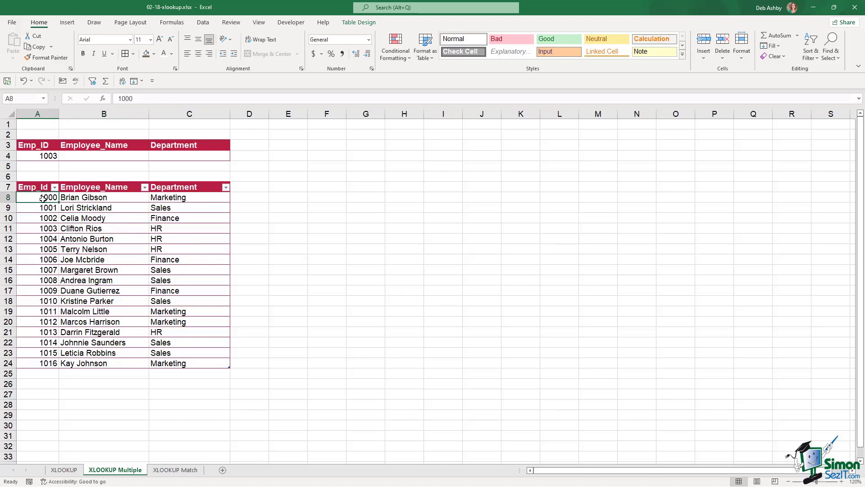
pyautogui.click(88, 198)
pyautogui.click(173, 194)
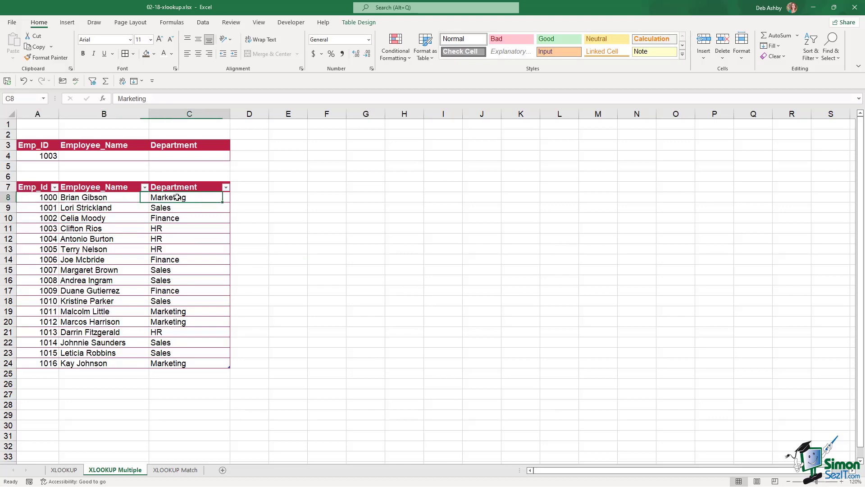
pyautogui.click(29, 155)
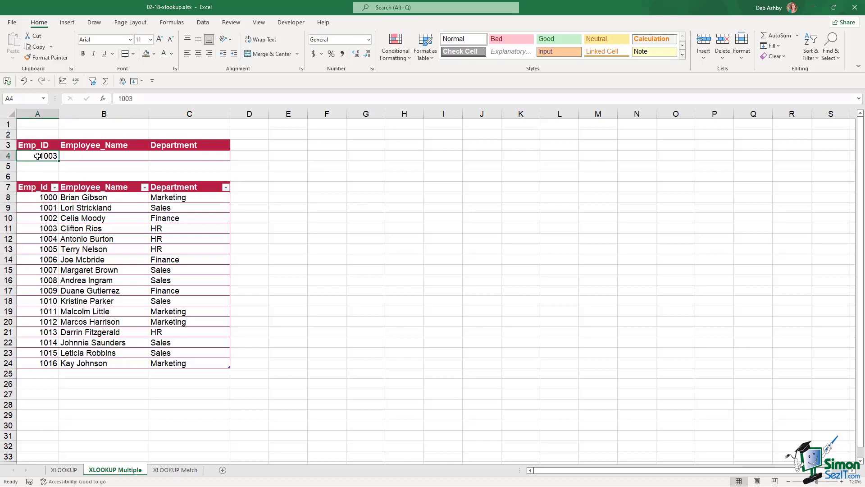
pyautogui.click(97, 157)
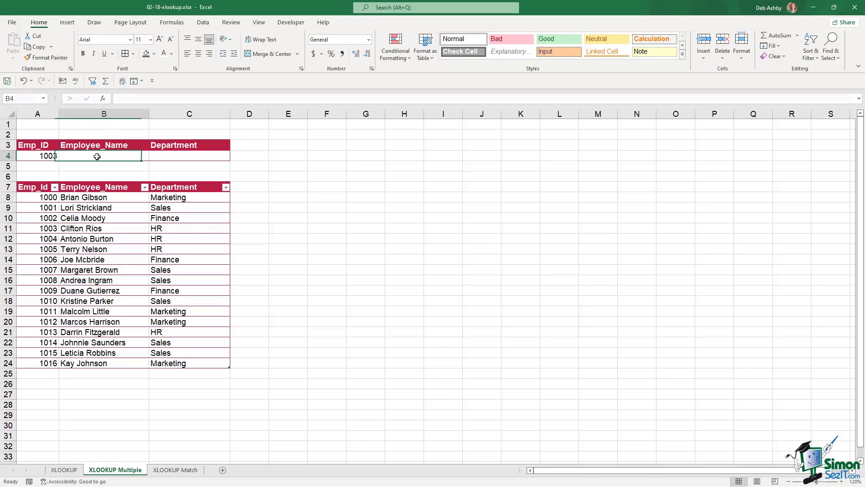
pyautogui.click(189, 155)
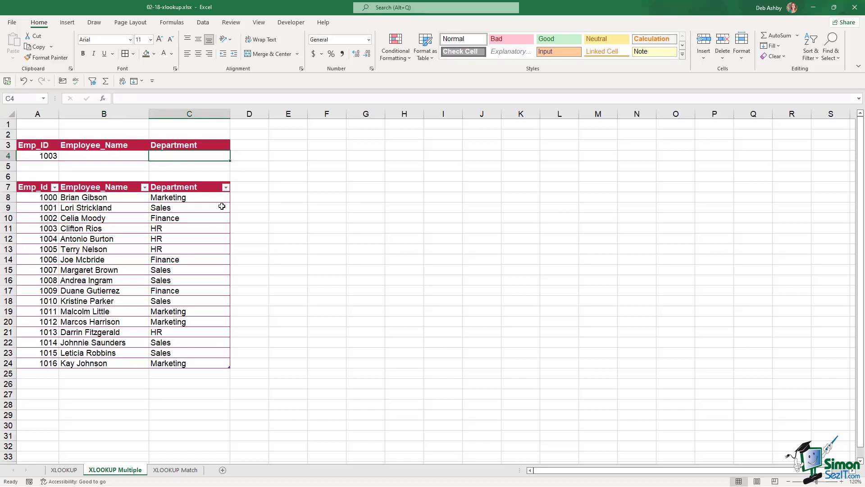
pyautogui.click(73, 157)
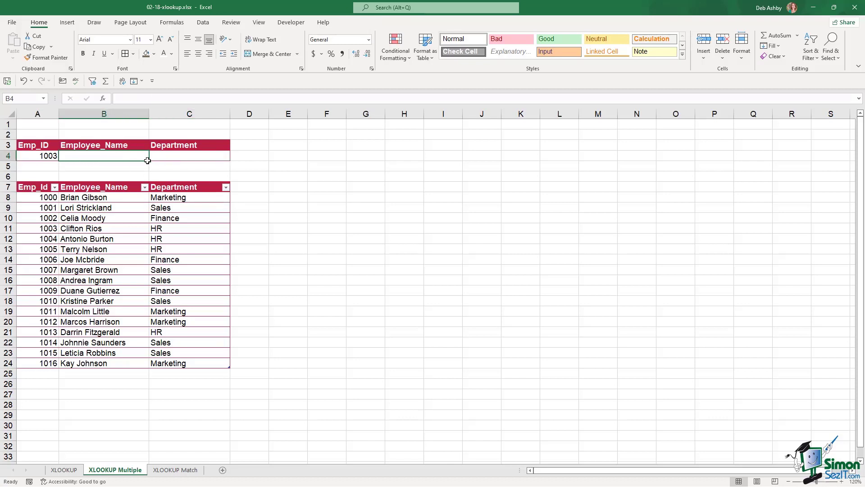
pyautogui.moveTo(148, 161); pyautogui.dragTo(187, 159)
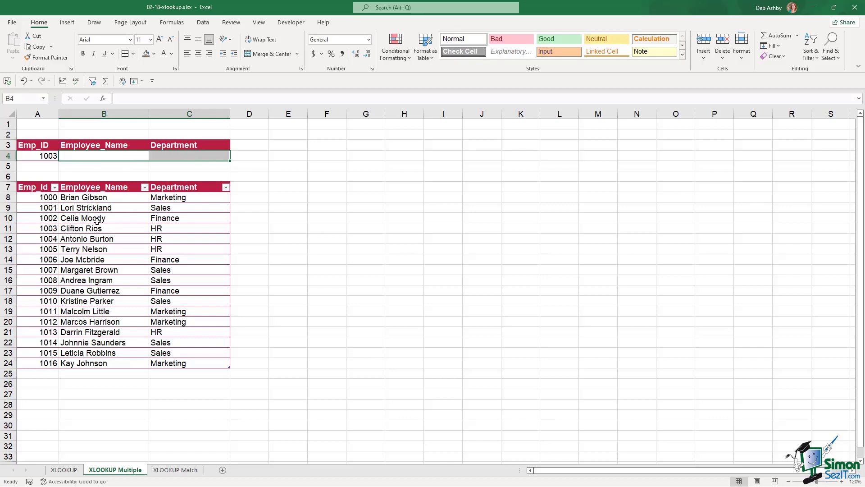
pyautogui.click(112, 155)
# Enter =XLOOKUP(A4, Table2[Emp_Id], Table2[[Employee_Name]:[Department]], "Not Found", 0, 1) in B4.
pyautogui.write('=')
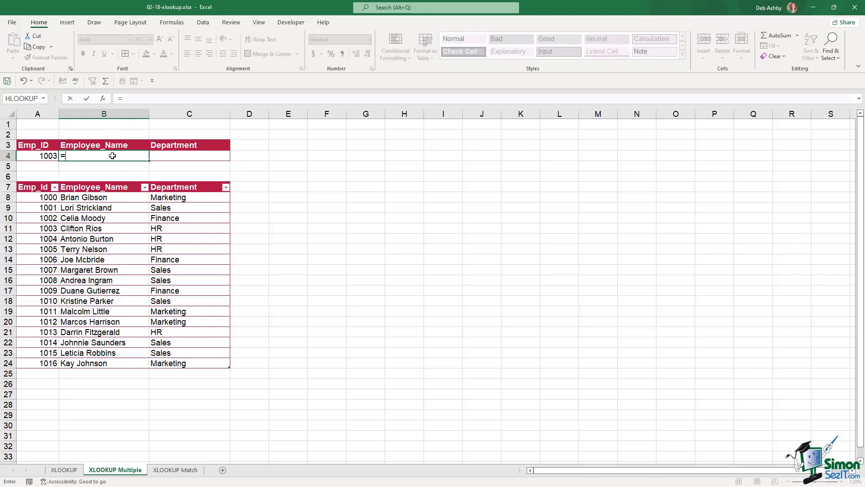
pyautogui.write('XLOOKUP(')
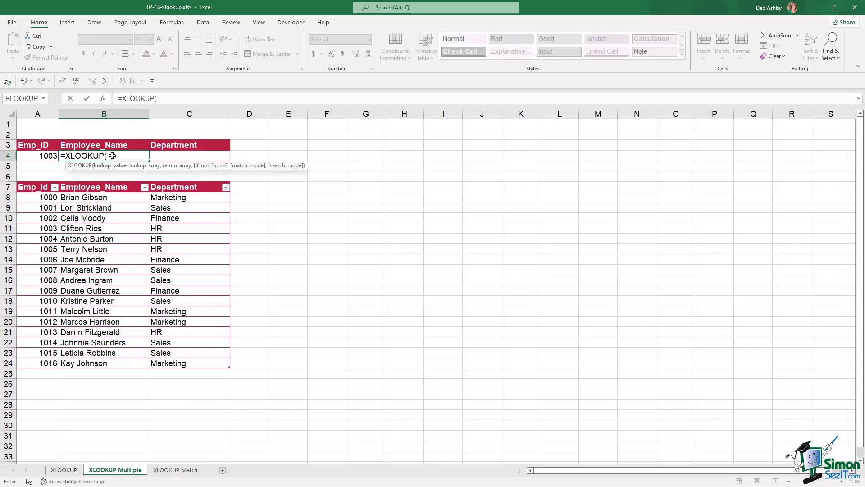
pyautogui.click(30, 156)
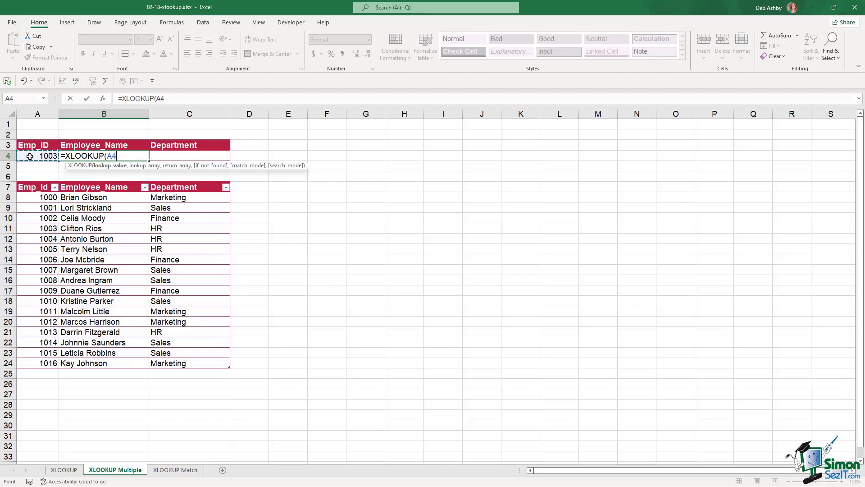
pyautogui.write(',')
pyautogui.moveTo(45, 197); pyautogui.dragTo(46, 364)
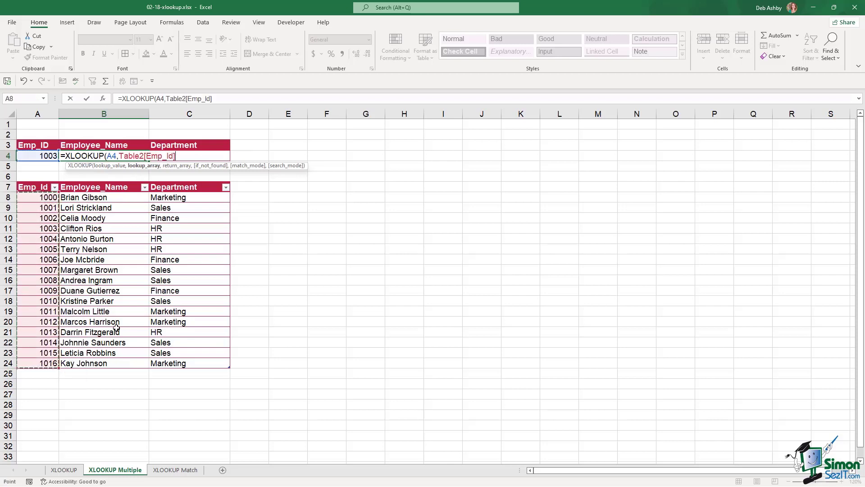
pyautogui.write(',')
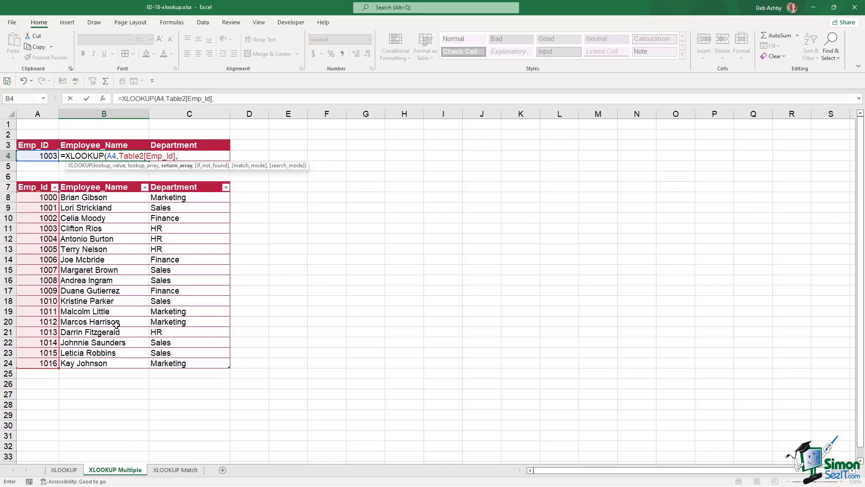
pyautogui.moveTo(83, 197); pyautogui.dragTo(202, 363)
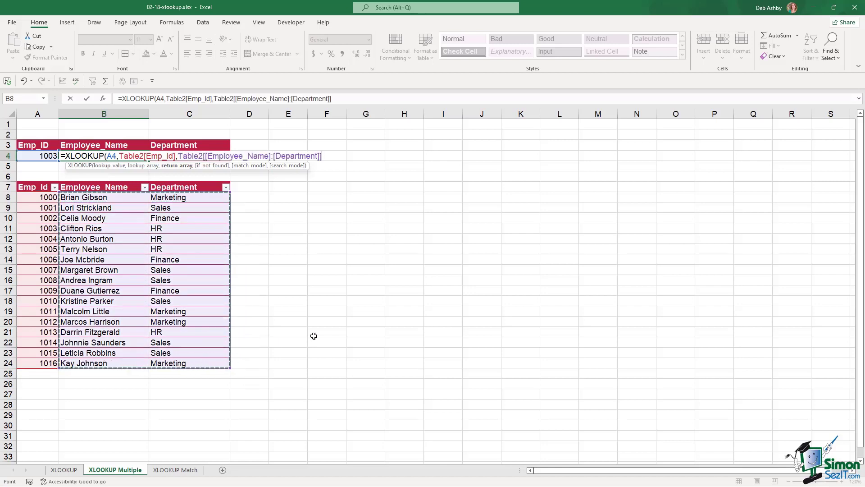
pyautogui.write(',')
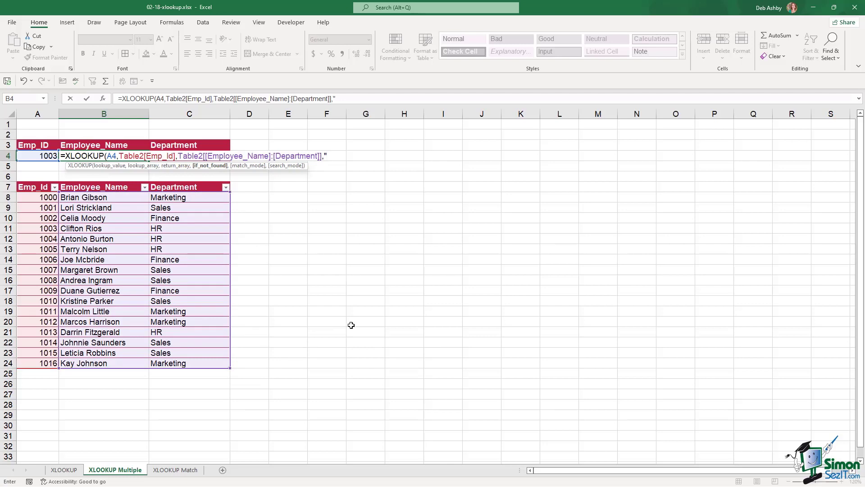
pyautogui.write('"Not Found",')
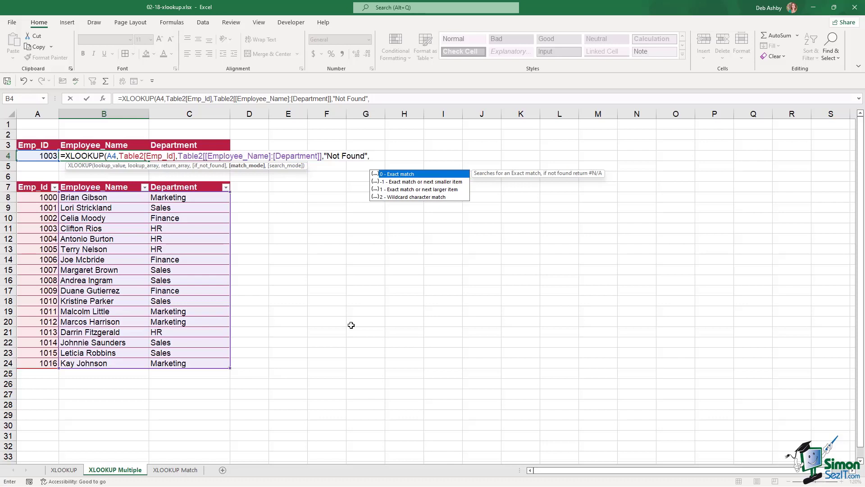
pyautogui.write('0,')
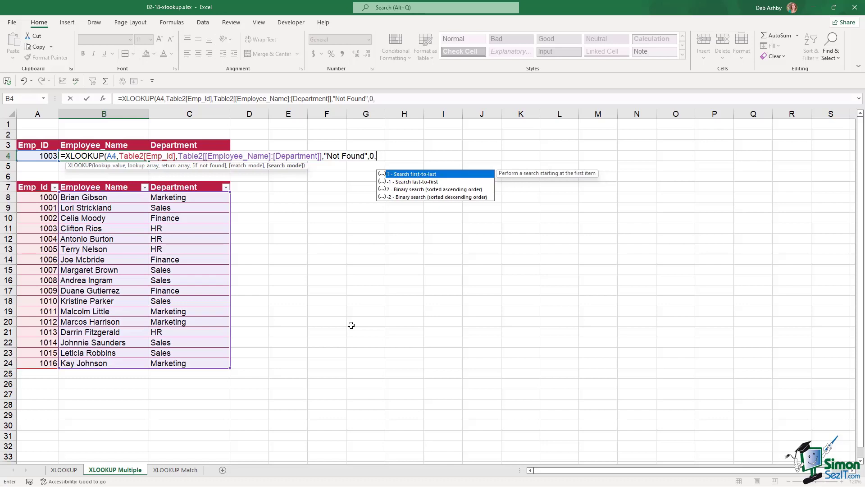
pyautogui.write('1)')
pyautogui.hotkey('ctrl', 'Return')
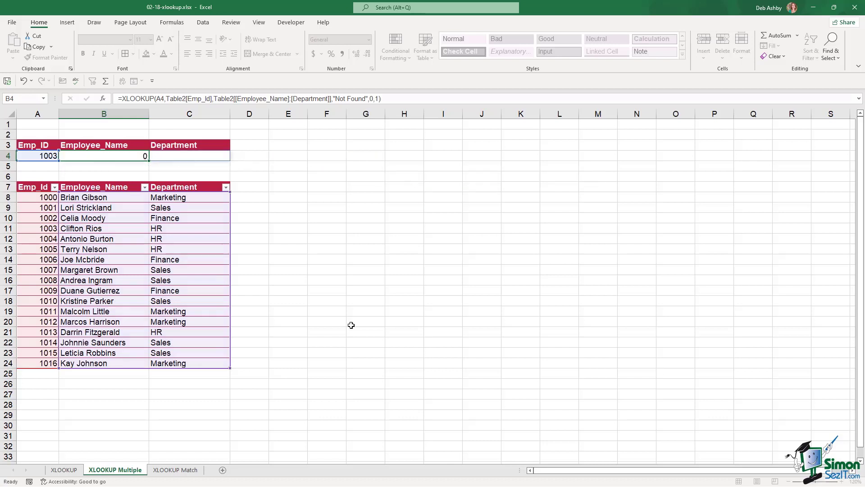
pyautogui.press('Down')
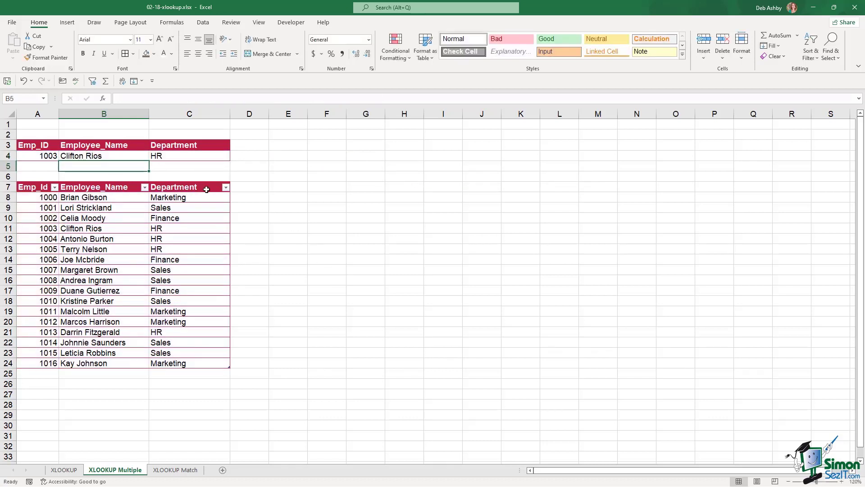
# Edit the employee ID in A4 to 1005 so the lookup shows that employee.
pyautogui.click(49, 157)
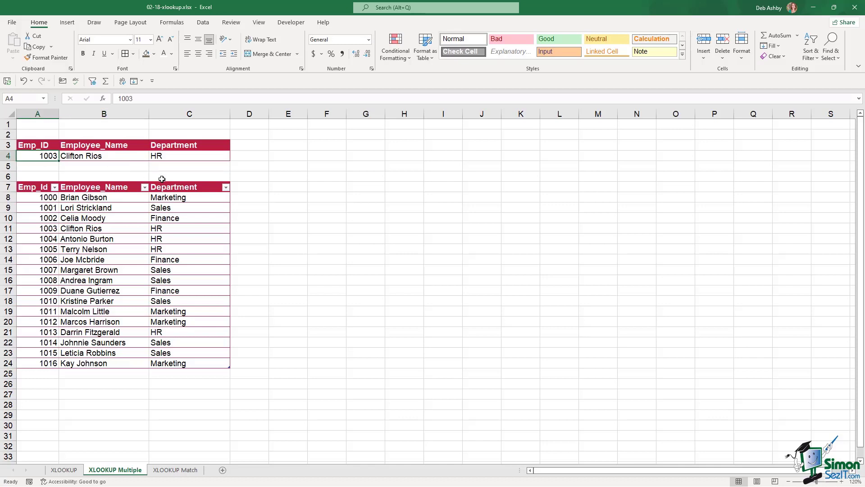
pyautogui.press('F2')
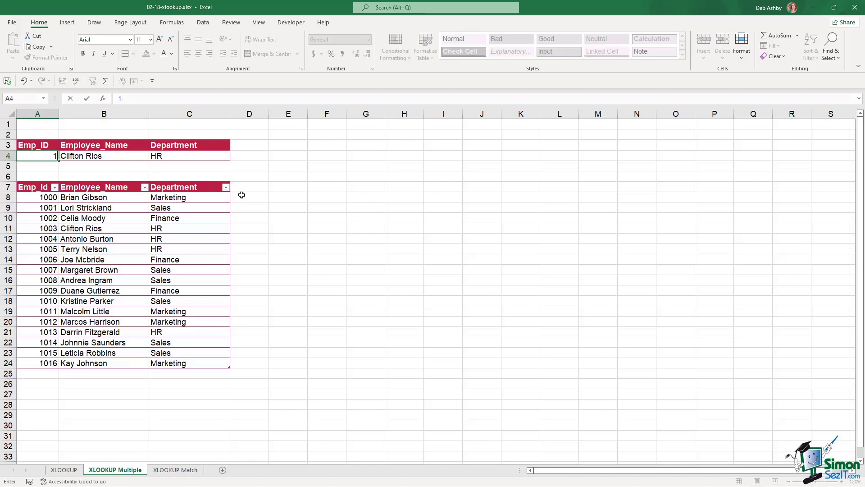
pyautogui.press('BackSpace')
pyautogui.write('5')
pyautogui.press('Return')
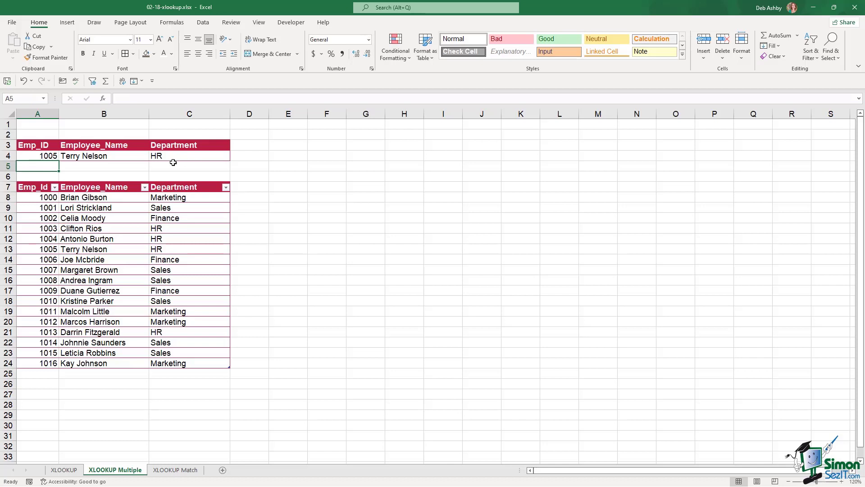
# Enter ID 1008 in A4, showing Sales, then the missing ID 2000 for Not Found.
pyautogui.click(41, 156)
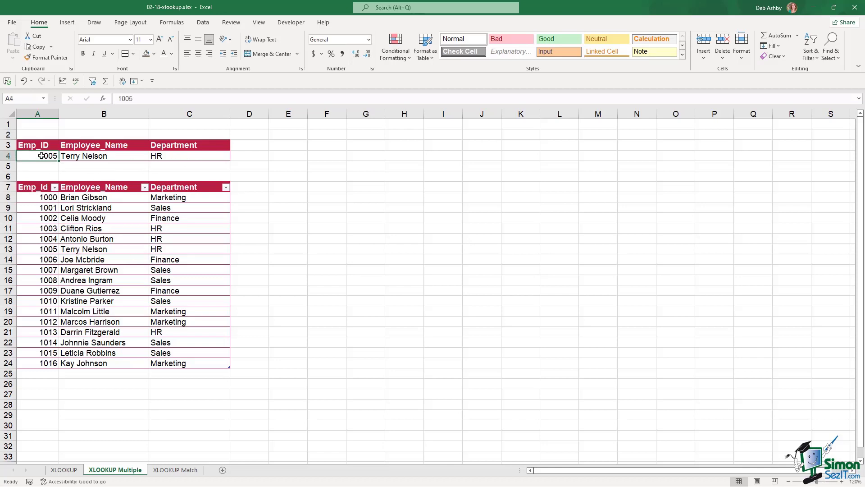
pyautogui.write('1008')
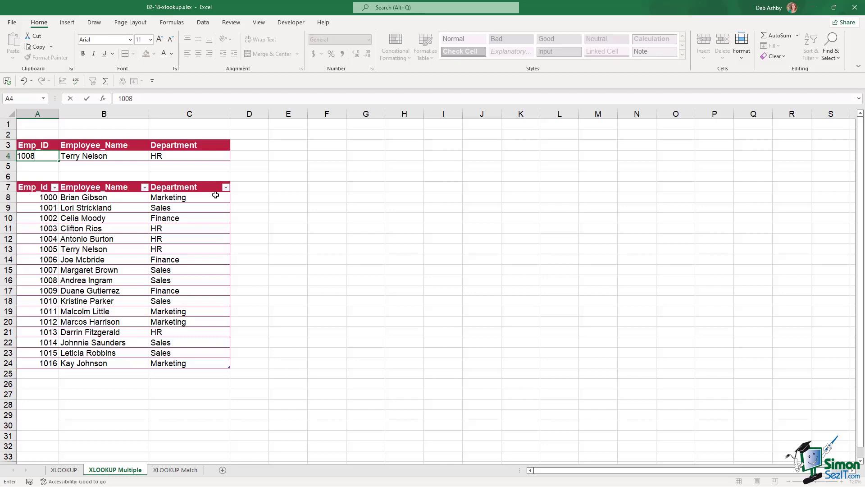
pyautogui.press('Return')
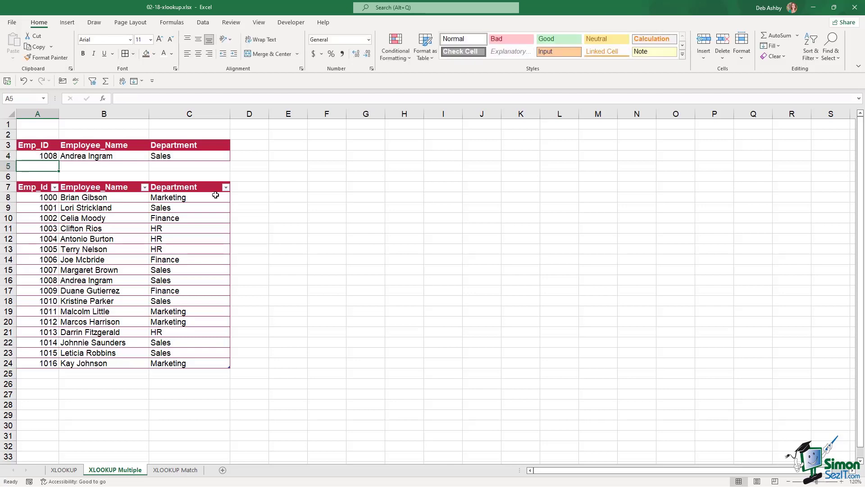
pyautogui.click(48, 155)
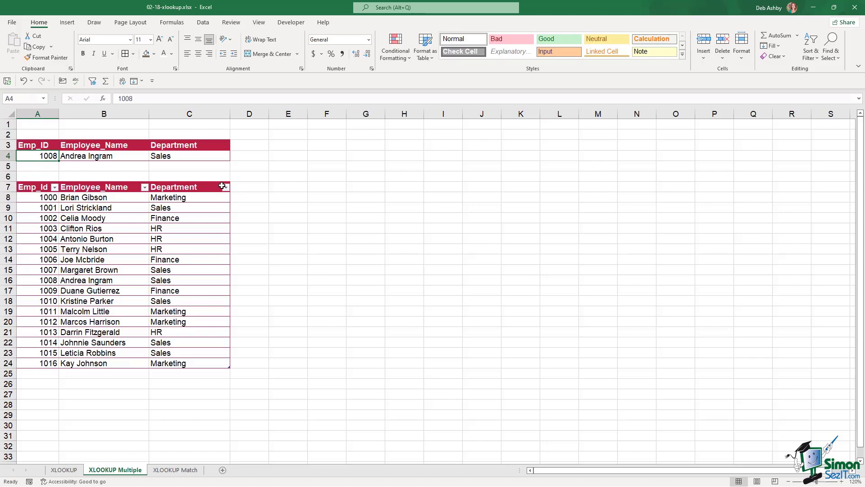
pyautogui.write('2000')
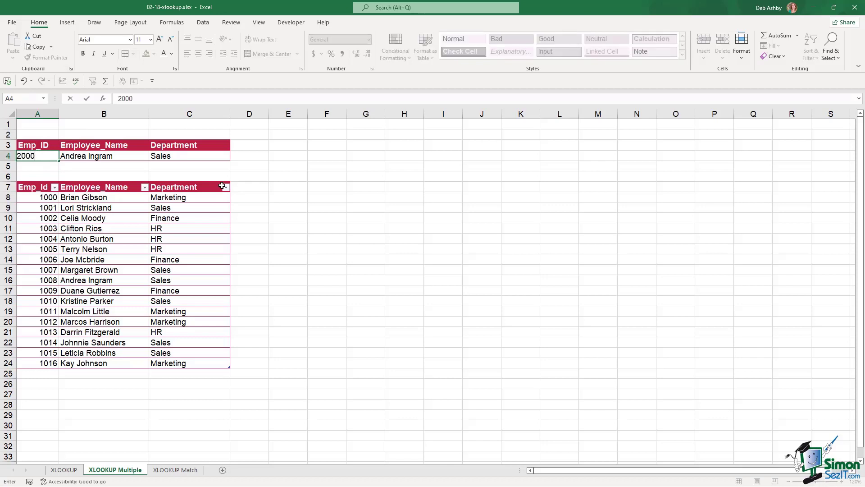
pyautogui.press('Return')
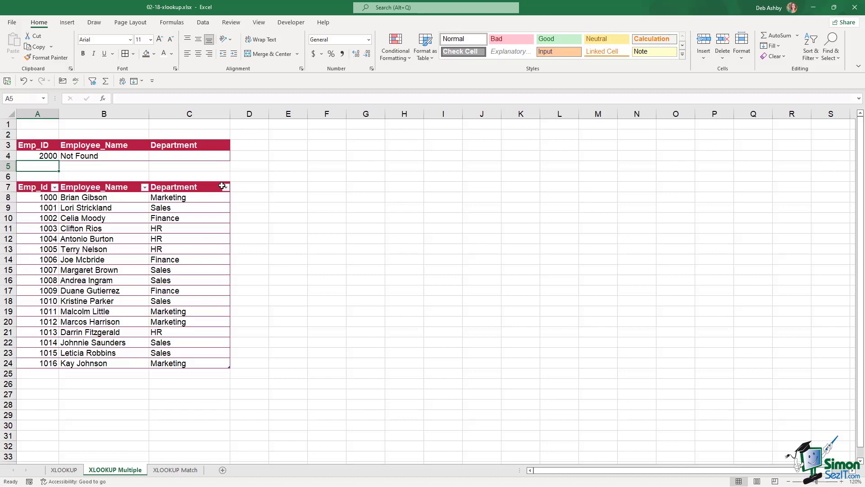
pyautogui.click(179, 470)
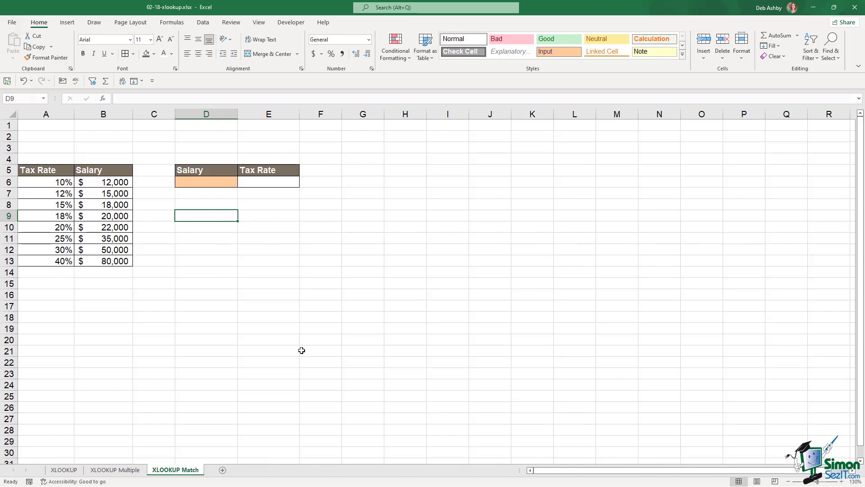
pyautogui.click(316, 345)
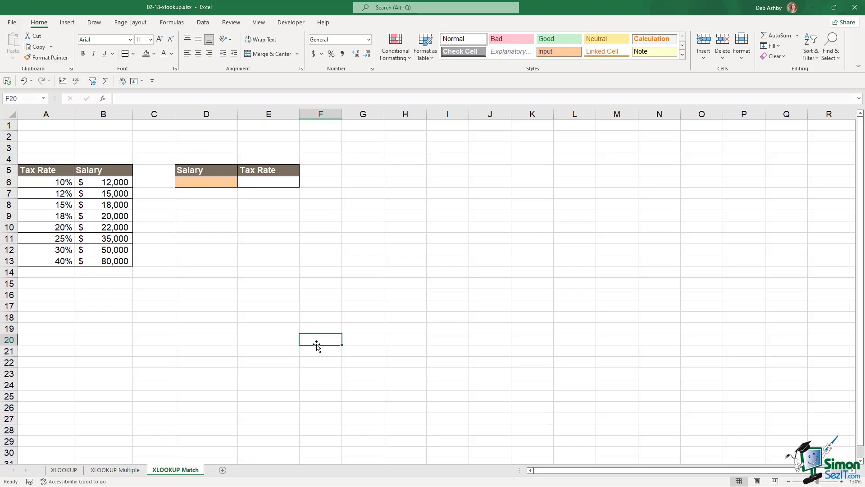
pyautogui.click(40, 182)
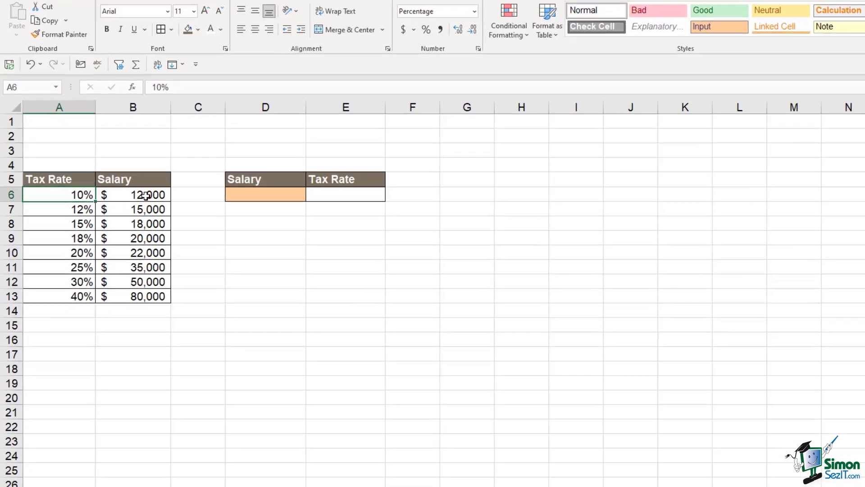
pyautogui.click(112, 182)
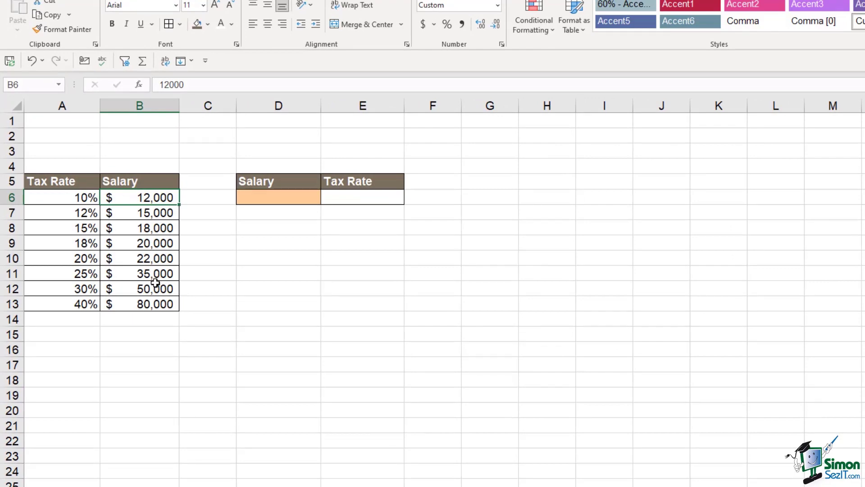
pyautogui.click(263, 202)
pyautogui.click(360, 199)
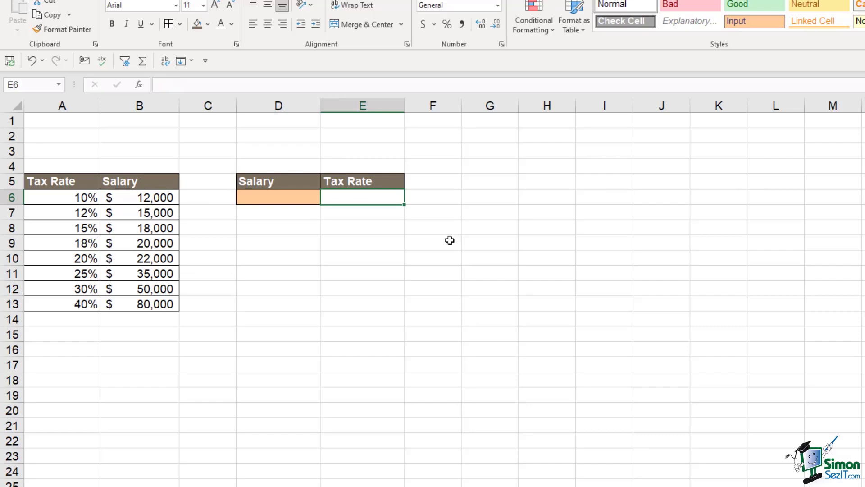
pyautogui.click(274, 196)
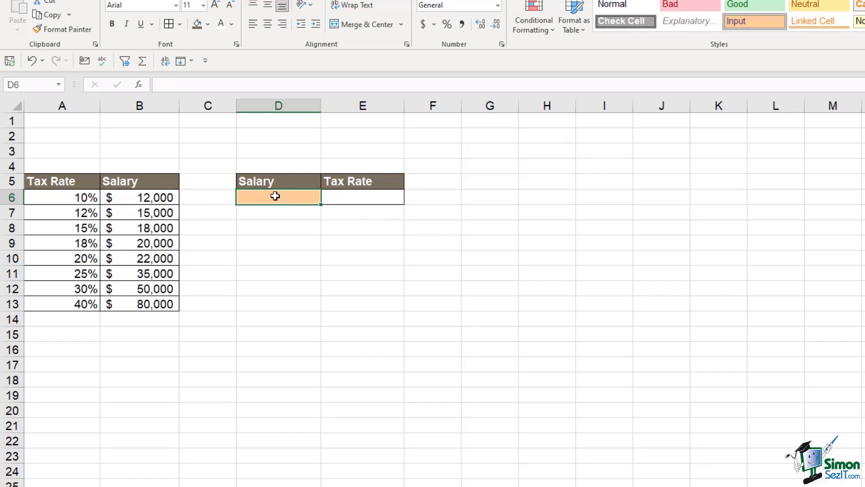
pyautogui.moveTo(128, 199); pyautogui.dragTo(137, 301)
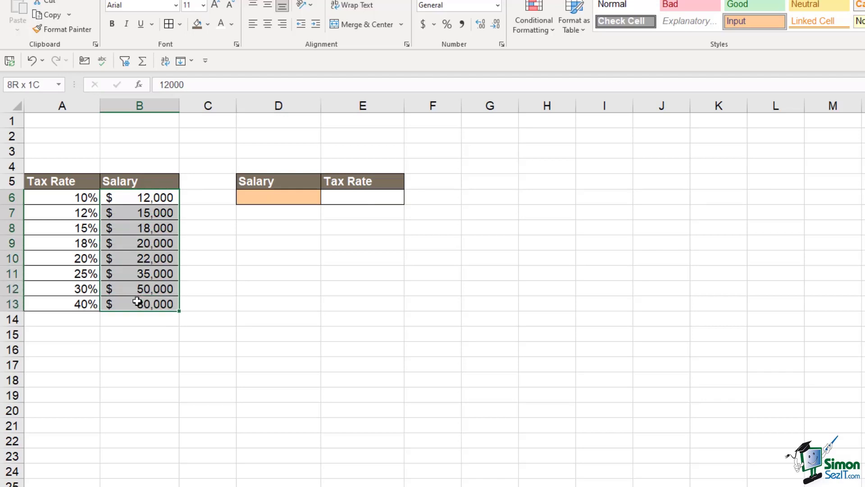
pyautogui.click(276, 196)
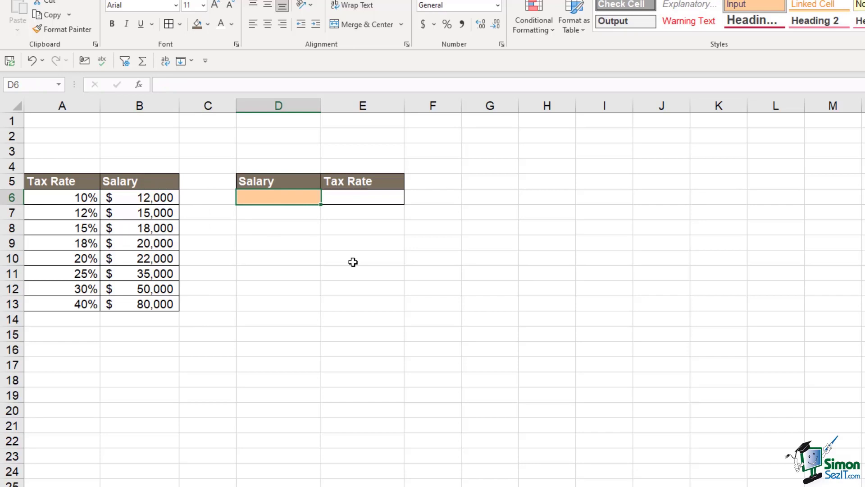
# Enter 30000 in D6 and format it as accounting currency with no decimals, showing $30,000.
pyautogui.write('30000')
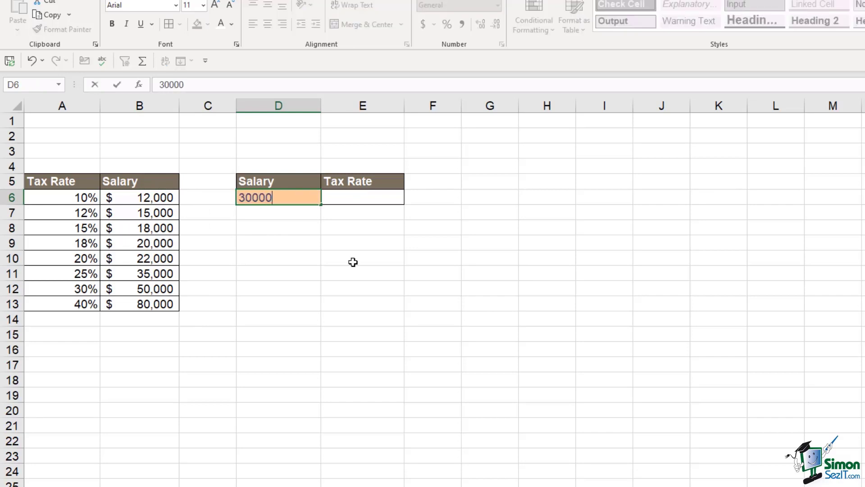
pyautogui.hotkey('ctrl', 'Return')
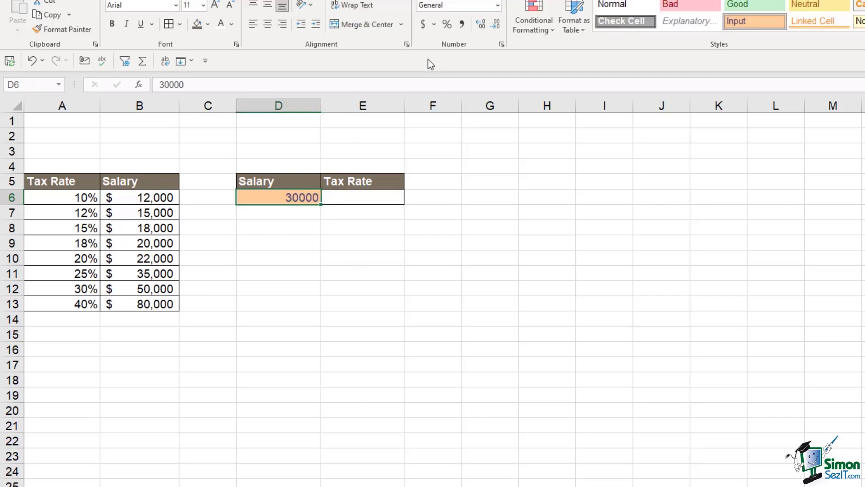
pyautogui.click(424, 25)
pyautogui.click(495, 26)
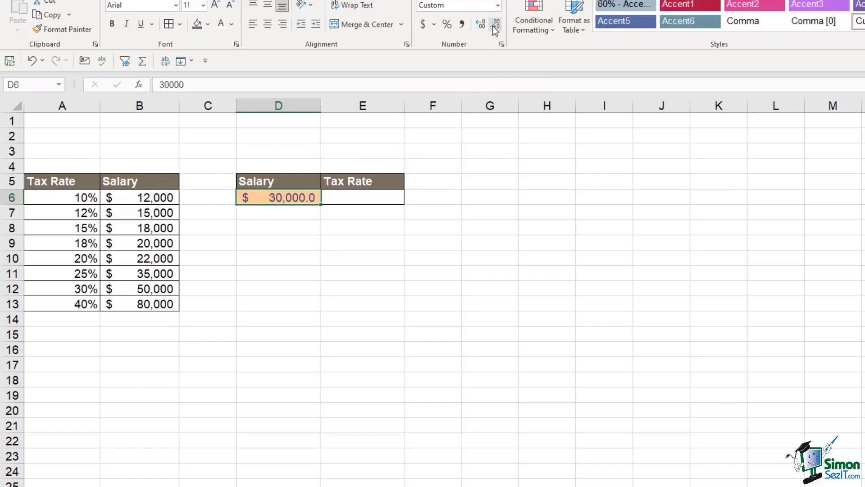
pyautogui.click(495, 26)
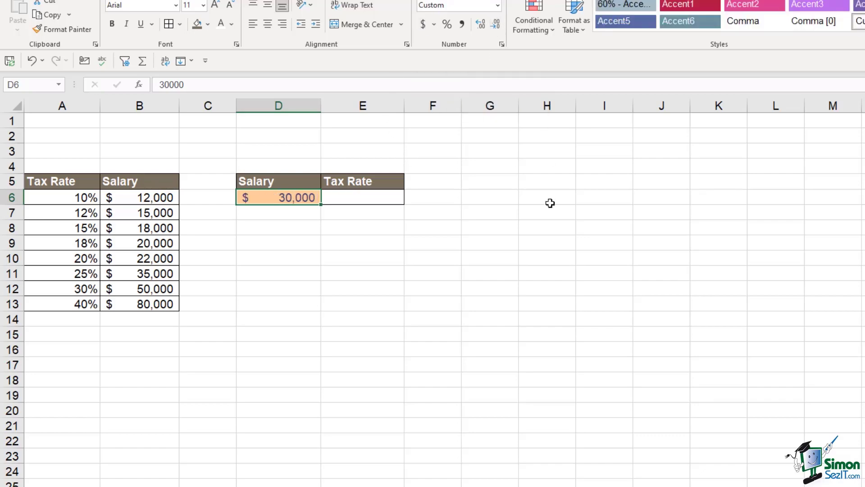
pyautogui.click(382, 197)
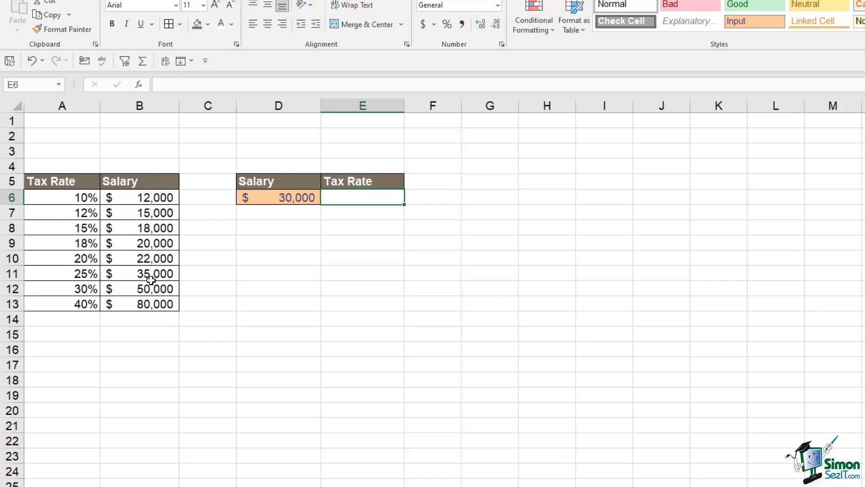
# Enter =XLOOKUP(D6,B6:B13,A6:A13,,1) in E6 so the $30,000 salary returns 0.25.
pyautogui.write('=')
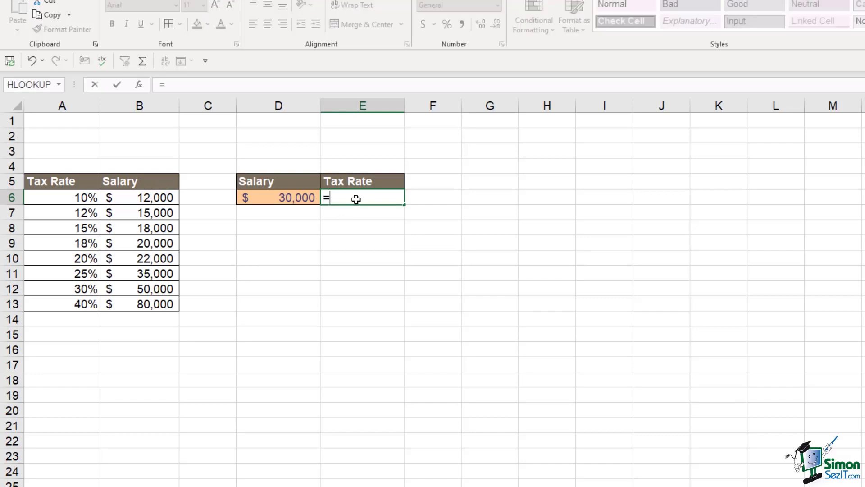
pyautogui.write('xlookup')
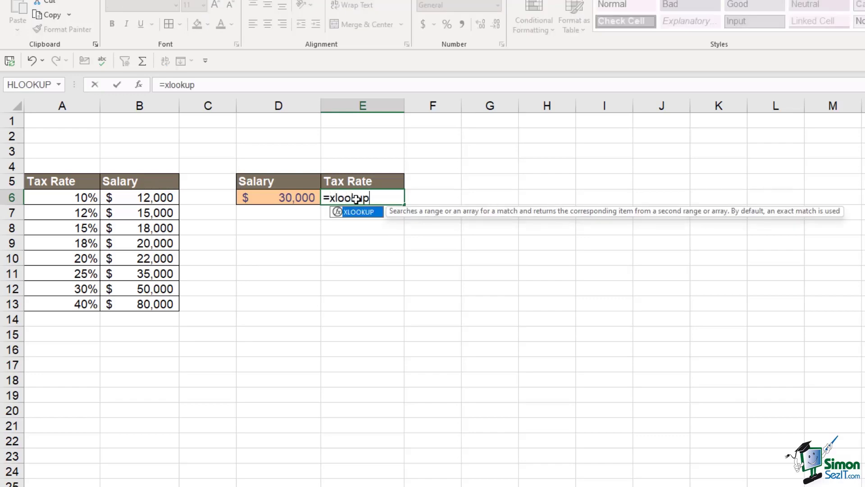
pyautogui.press('Tab')
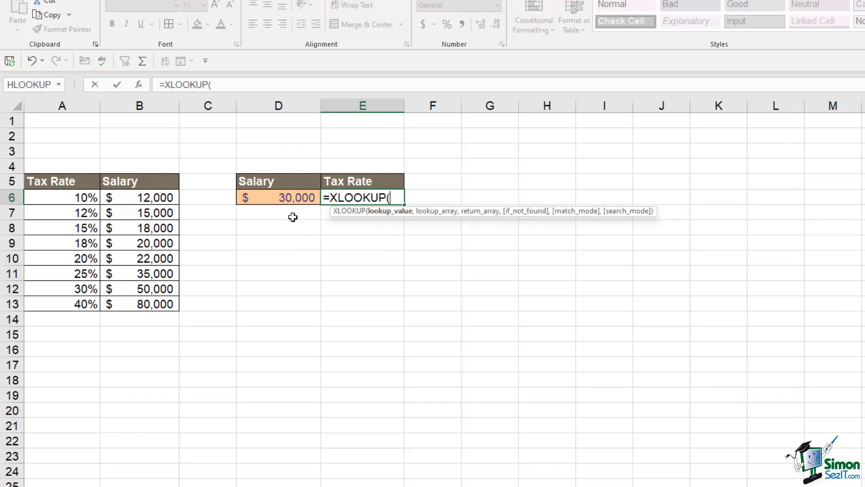
pyautogui.click(288, 197)
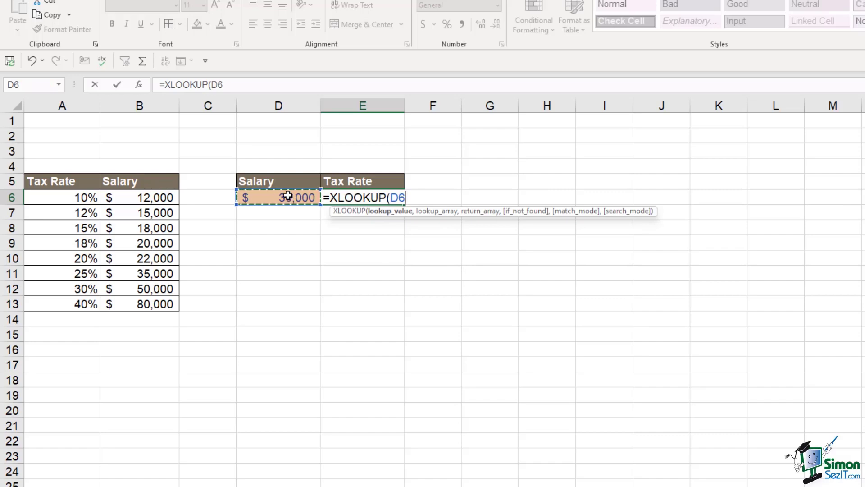
pyautogui.write(',')
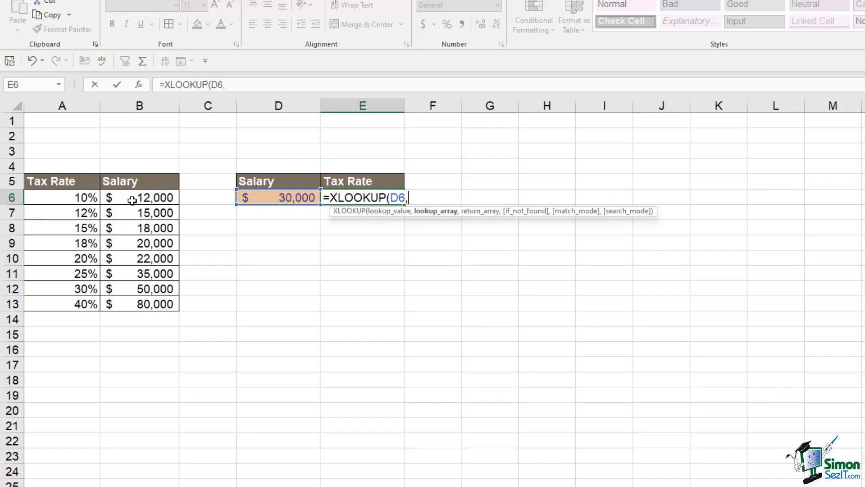
pyautogui.moveTo(128, 197); pyautogui.dragTo(145, 301)
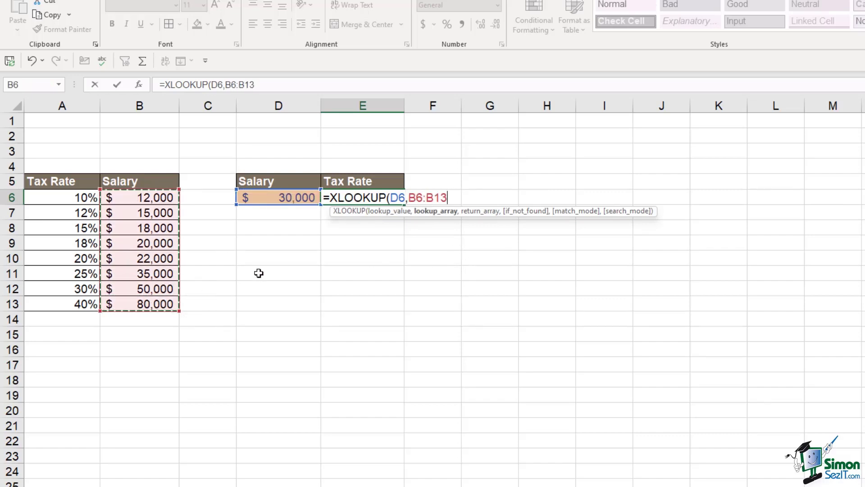
pyautogui.write(',')
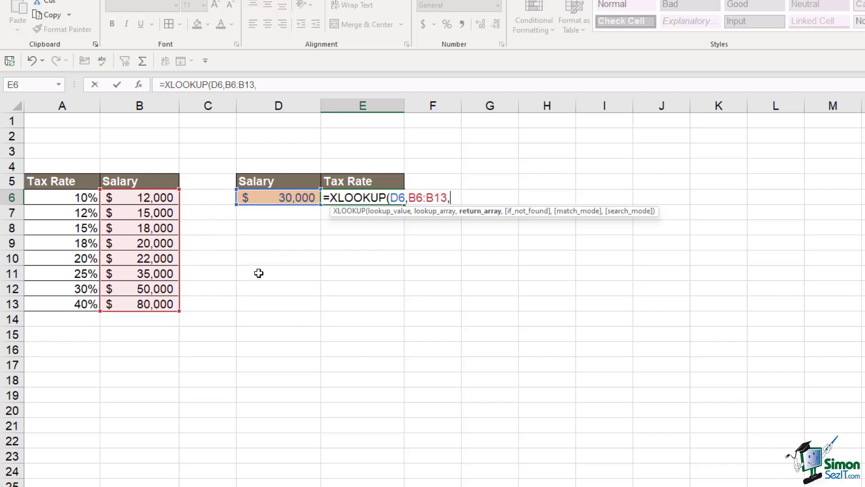
pyautogui.moveTo(82, 197); pyautogui.dragTo(79, 305)
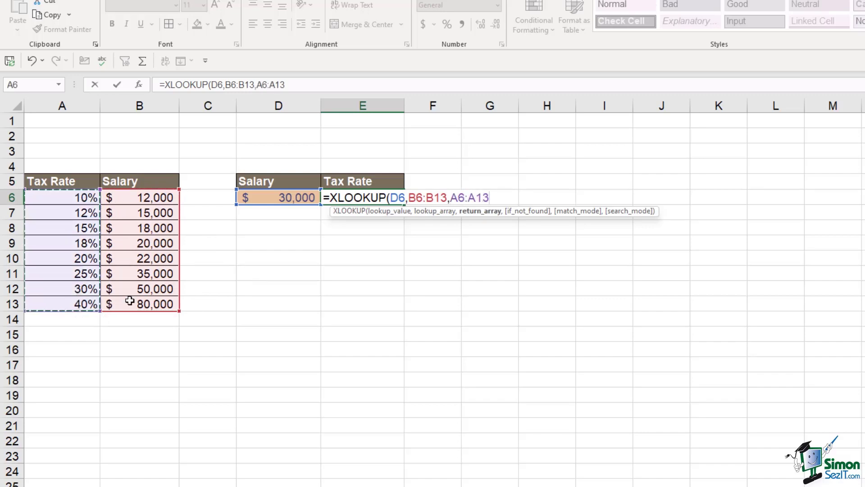
pyautogui.write(',')
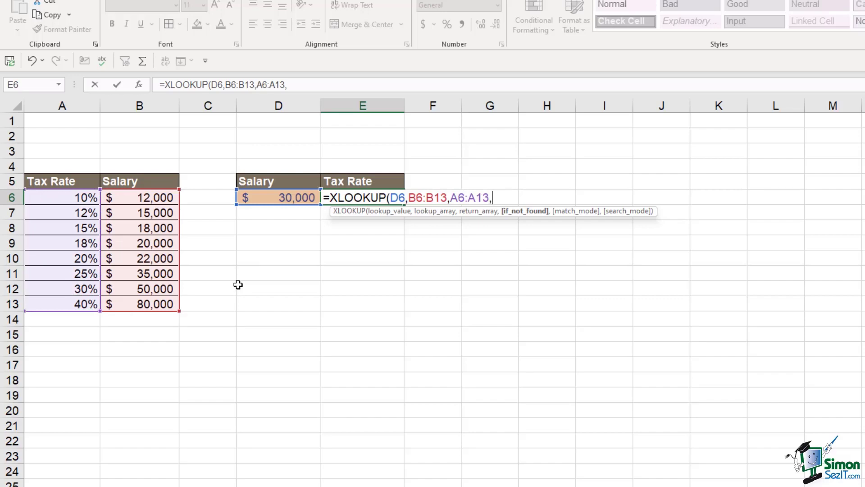
pyautogui.write(',')
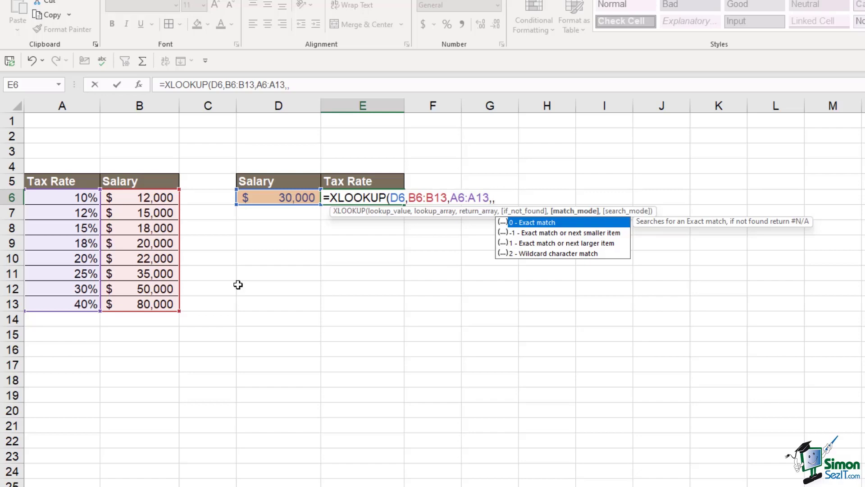
pyautogui.write('1')
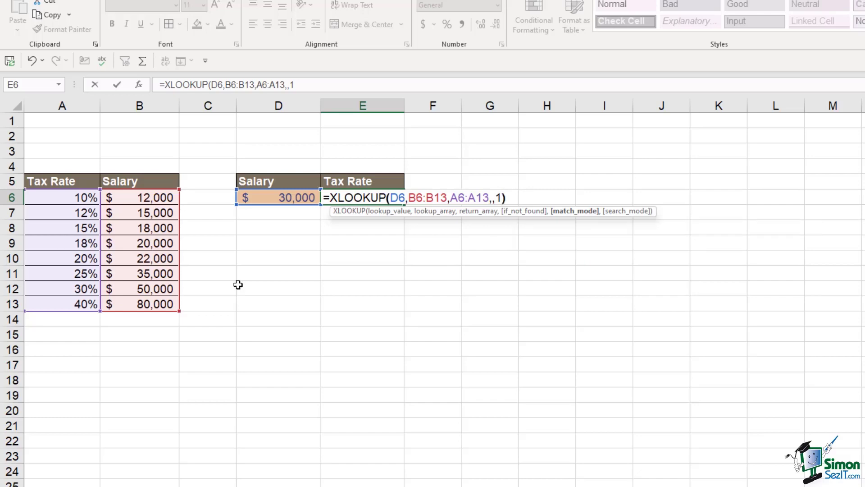
pyautogui.write(')')
pyautogui.press('Return')
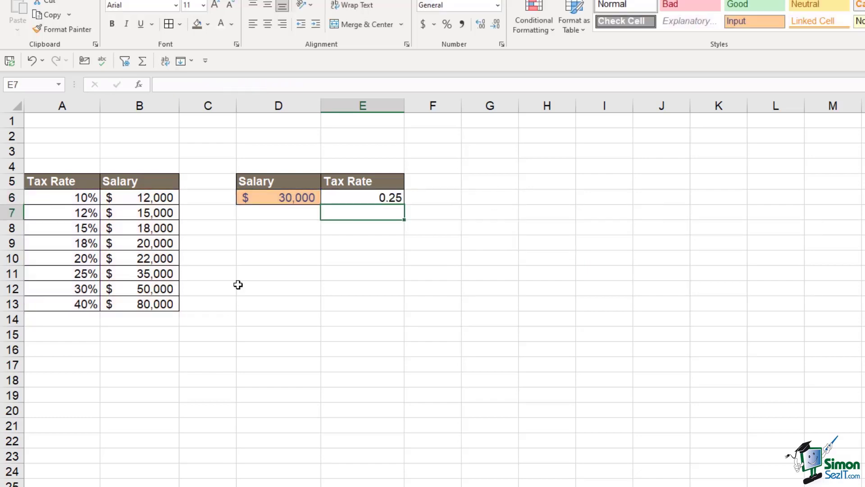
# Format the E6 tax rate as a percentage showing 25%, and highlight the matching 25% row.
pyautogui.click(392, 197)
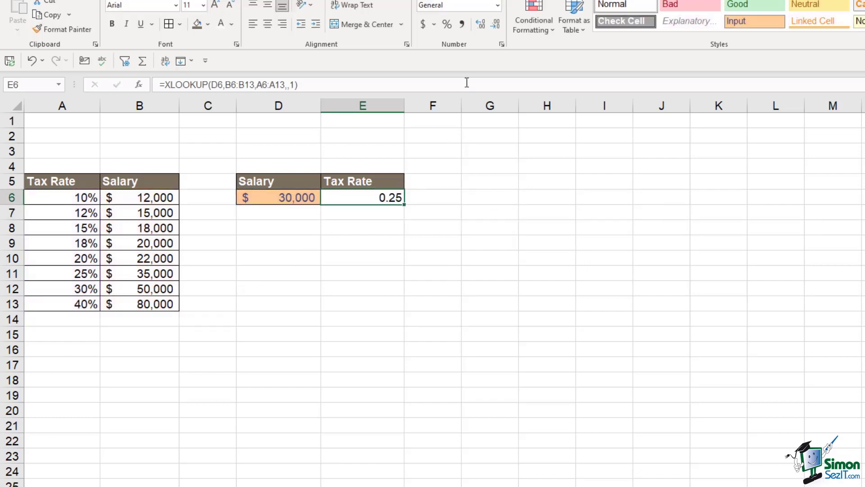
pyautogui.click(446, 25)
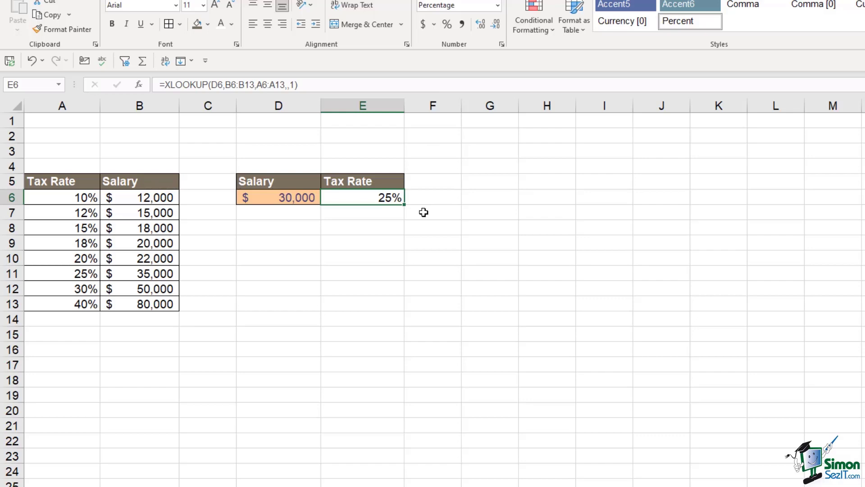
pyautogui.moveTo(36, 274); pyautogui.dragTo(139, 274)
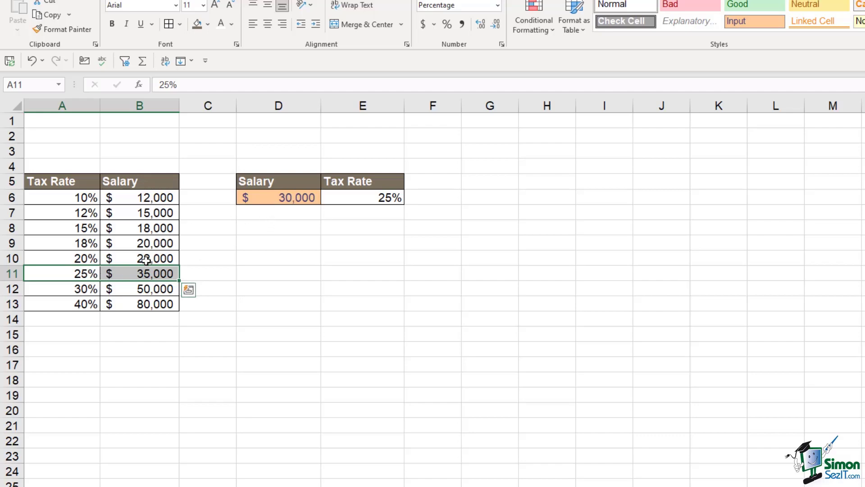
pyautogui.click(63, 277)
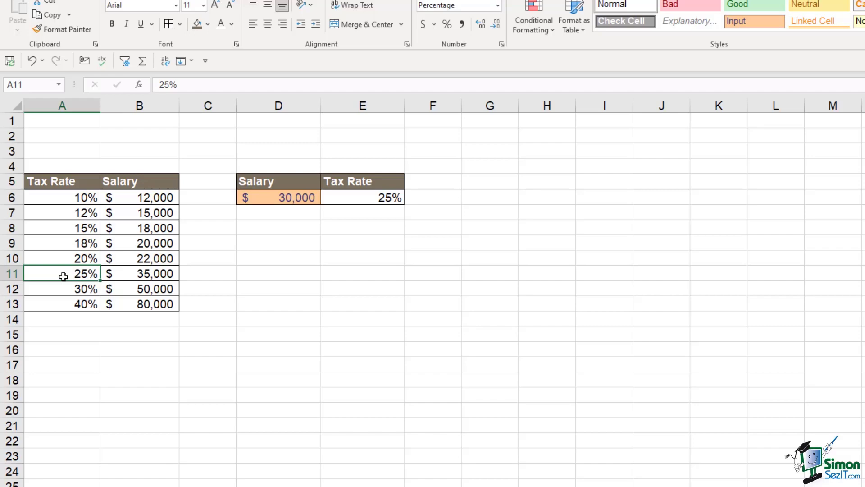
pyautogui.click(279, 198)
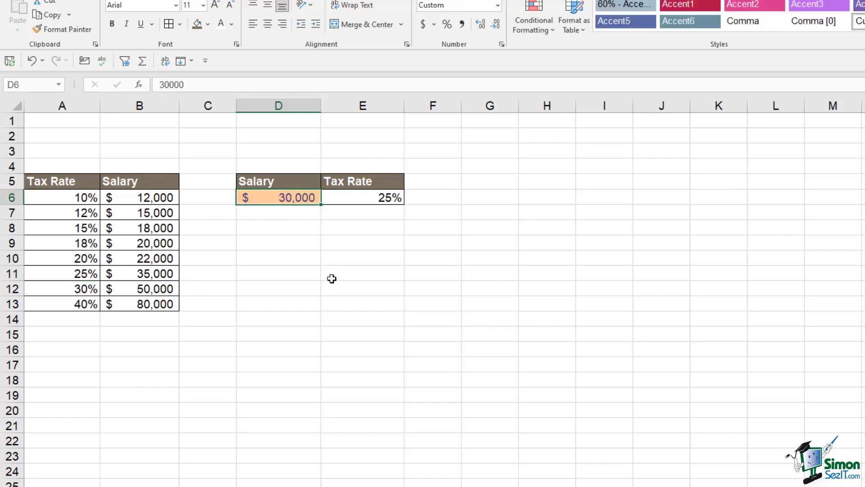
# Change the D6 salary to 14,000 and highlight the matching 12% row A7:B7.
pyautogui.write('14')
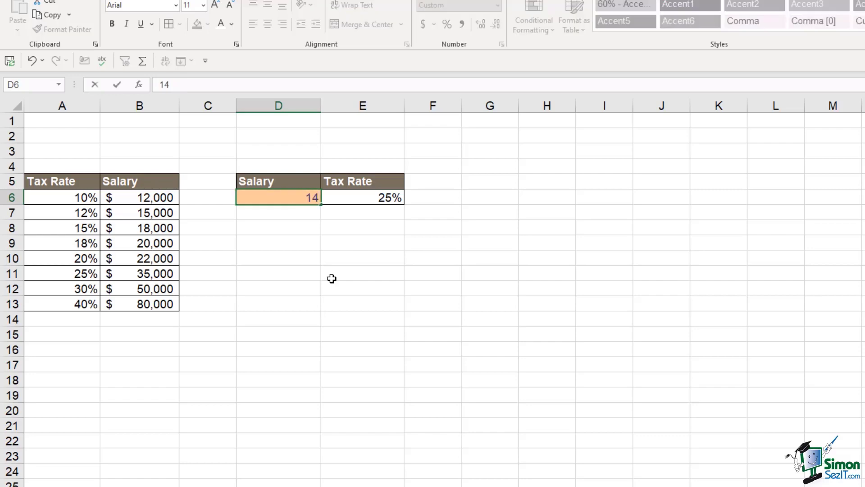
pyautogui.write(',00000')
pyautogui.press('Return')
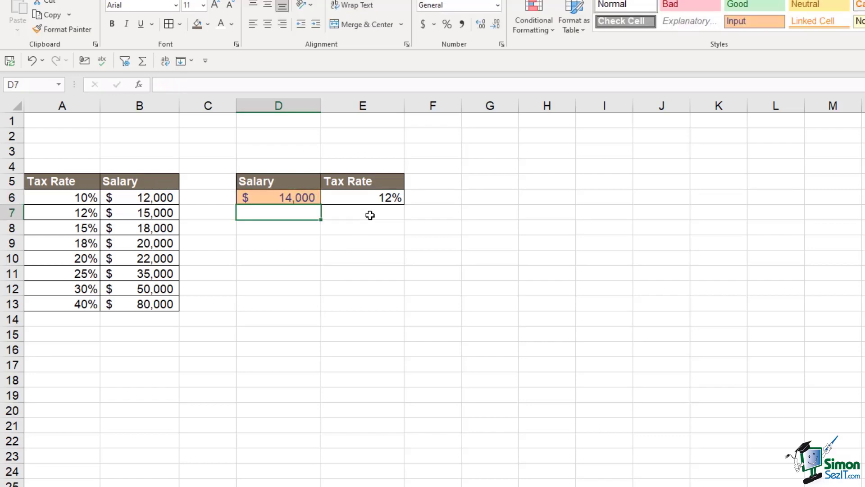
pyautogui.click(378, 198)
pyautogui.moveTo(77, 212); pyautogui.dragTo(148, 212)
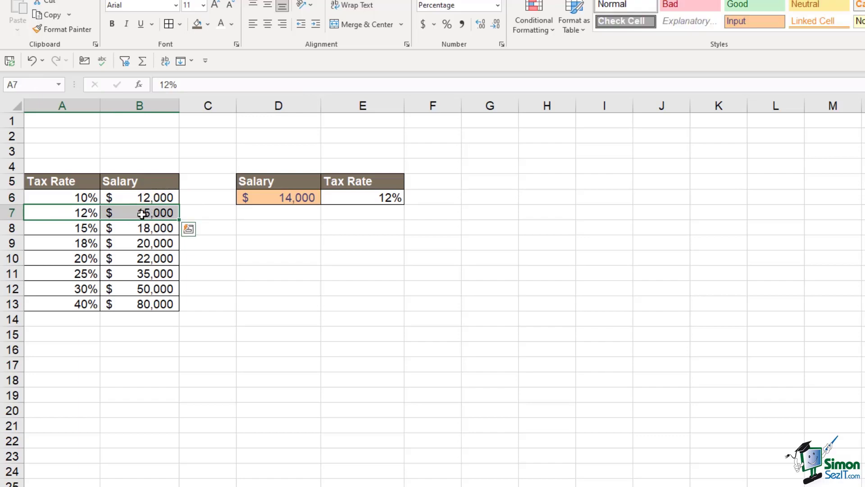